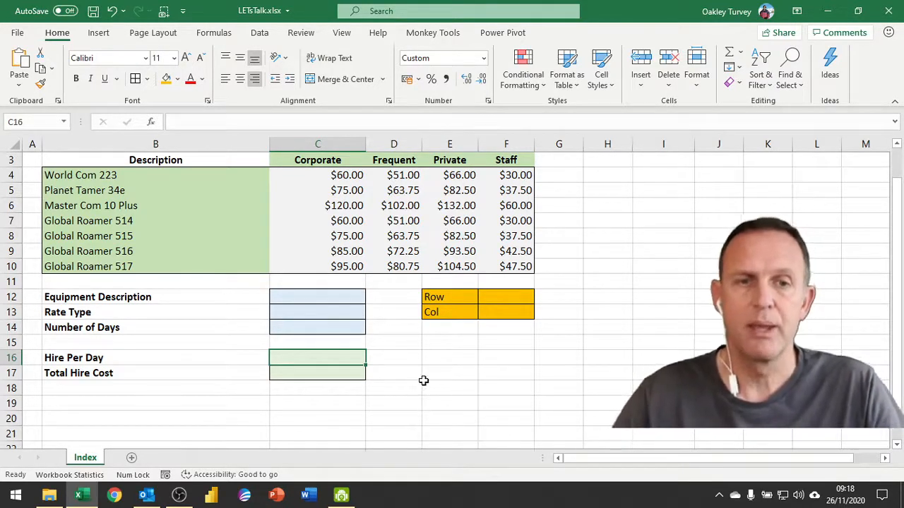
Step: Check the range names of the rate values, equipment names and rate type headers
{"action": "left_click_drag", "start_coordinate": [335, 177], "coordinate": [516, 265]}
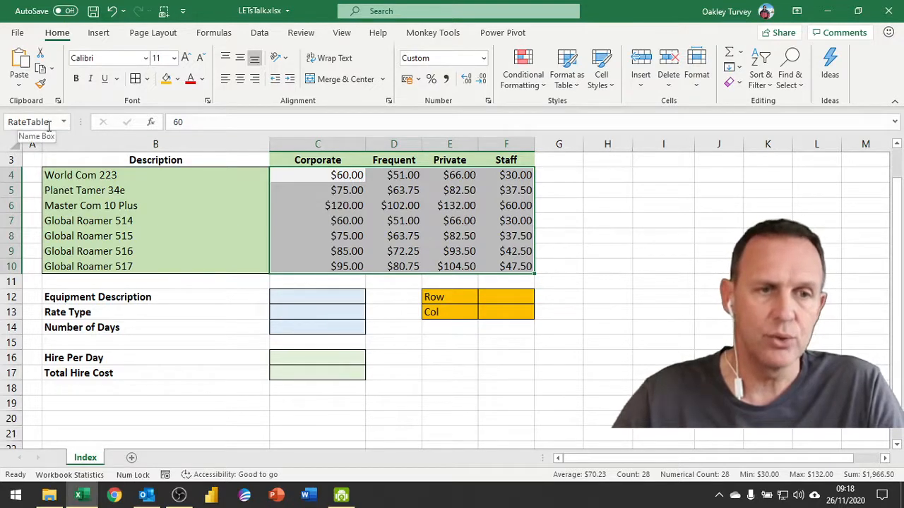
{"action": "left_click_drag", "start_coordinate": [159, 176], "coordinate": [141, 265]}
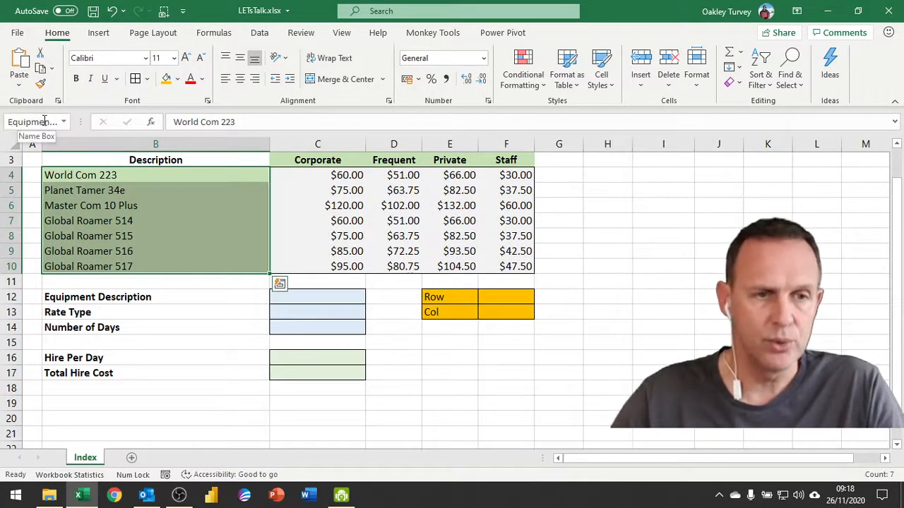
{"action": "left_click_drag", "start_coordinate": [323, 157], "coordinate": [498, 162]}
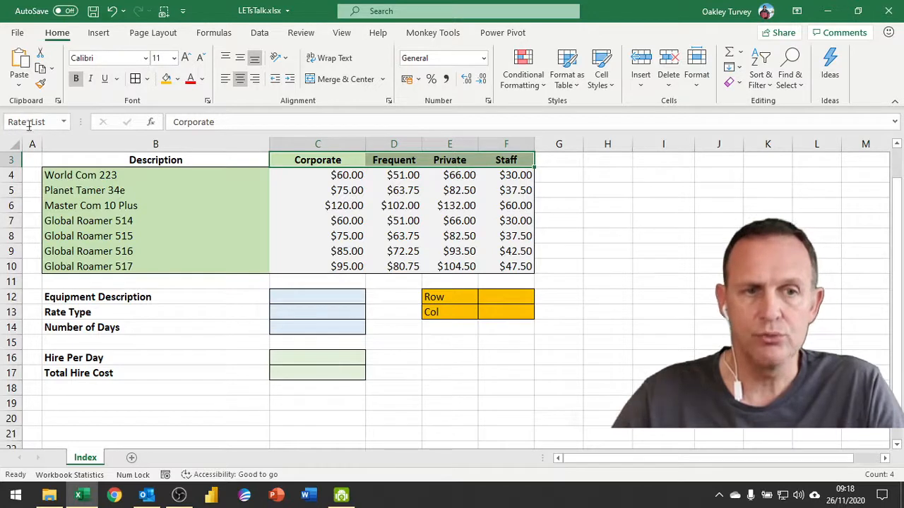
Step: Choose Master Com 10 Plus in C12 and Frequent in C13 from their drop-downs
{"action": "left_click", "coordinate": [334, 297]}
{"action": "left_click", "coordinate": [370, 297]}
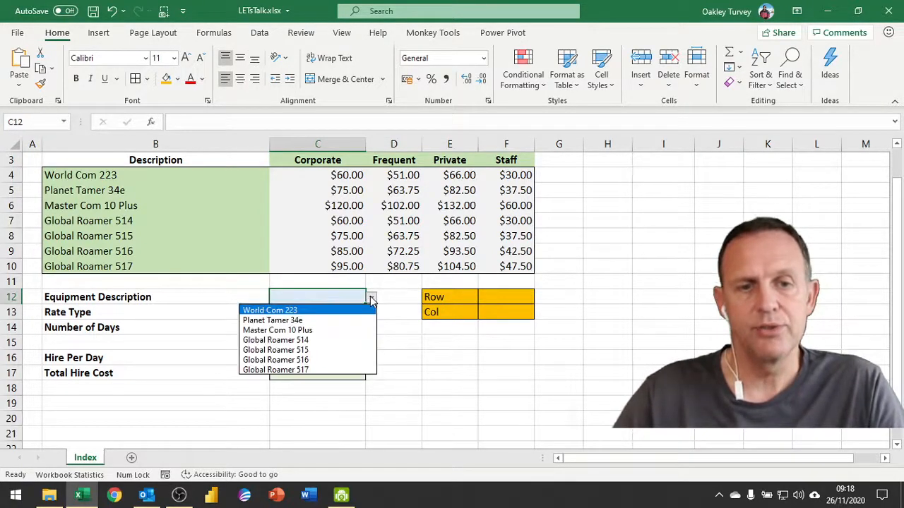
{"action": "left_click", "coordinate": [317, 330]}
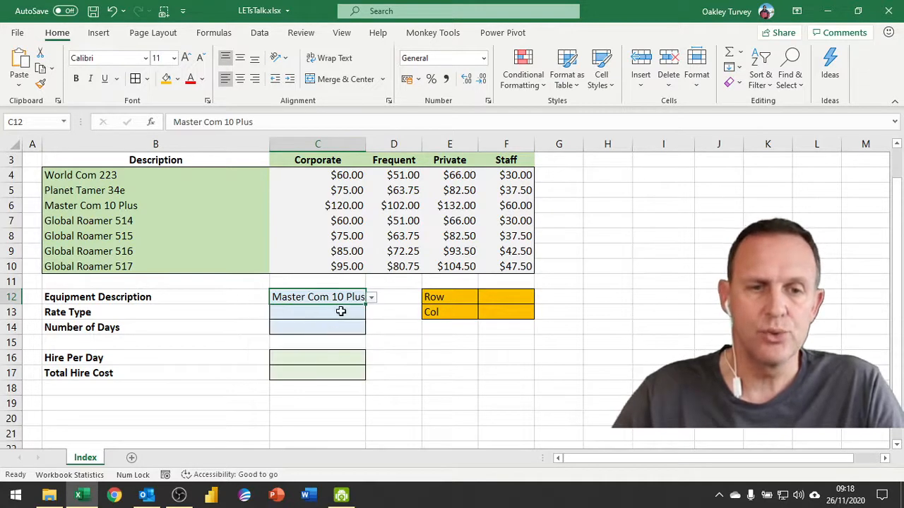
{"action": "left_click", "coordinate": [344, 311]}
{"action": "left_click", "coordinate": [371, 313]}
{"action": "left_click", "coordinate": [311, 336]}
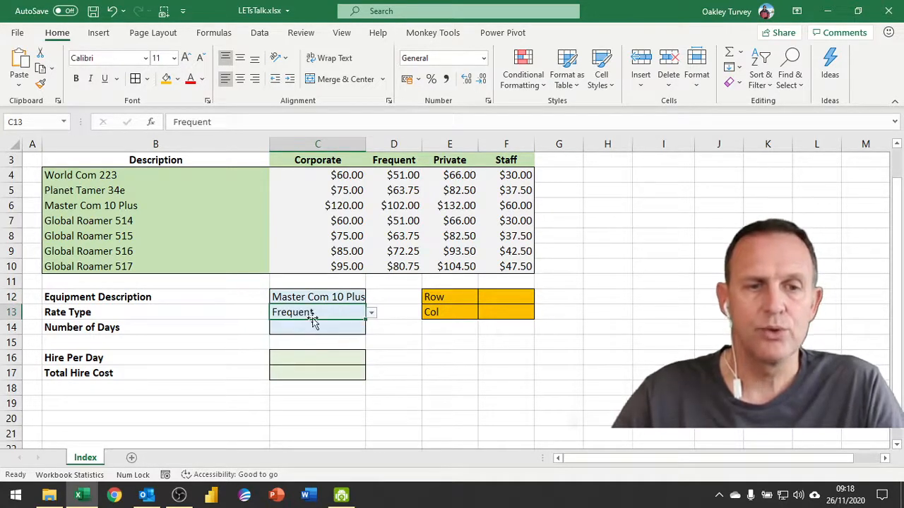
Step: Review the Rate Type label, the Row helper cell F12 and the Hire Per Day cell
{"action": "left_click", "coordinate": [131, 313]}
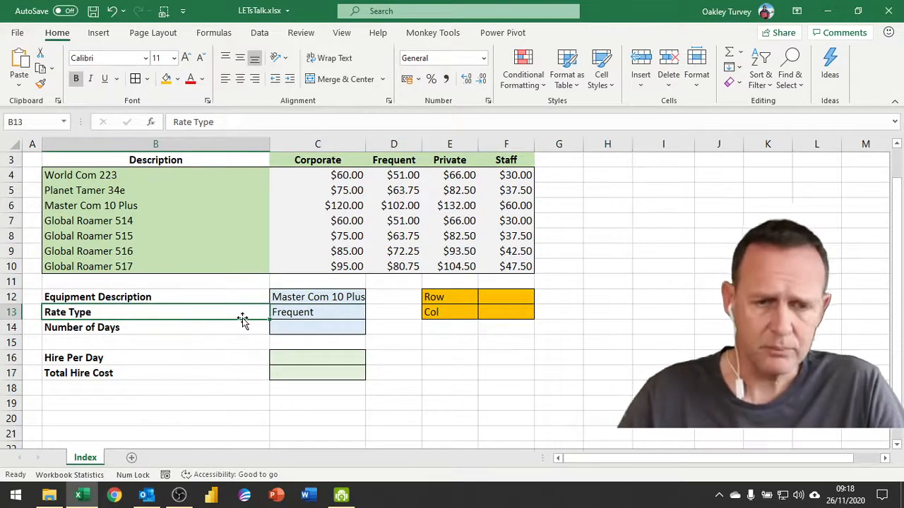
{"action": "left_click", "coordinate": [507, 296]}
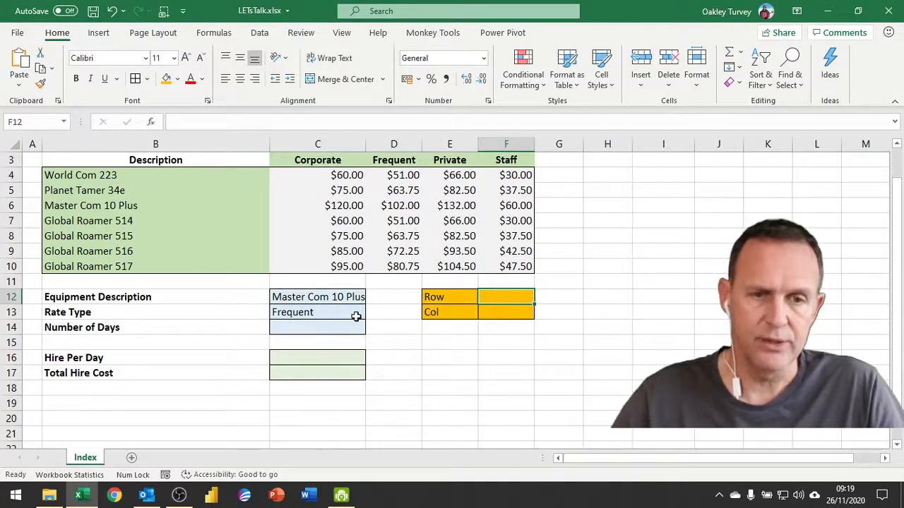
{"action": "left_click", "coordinate": [301, 357]}
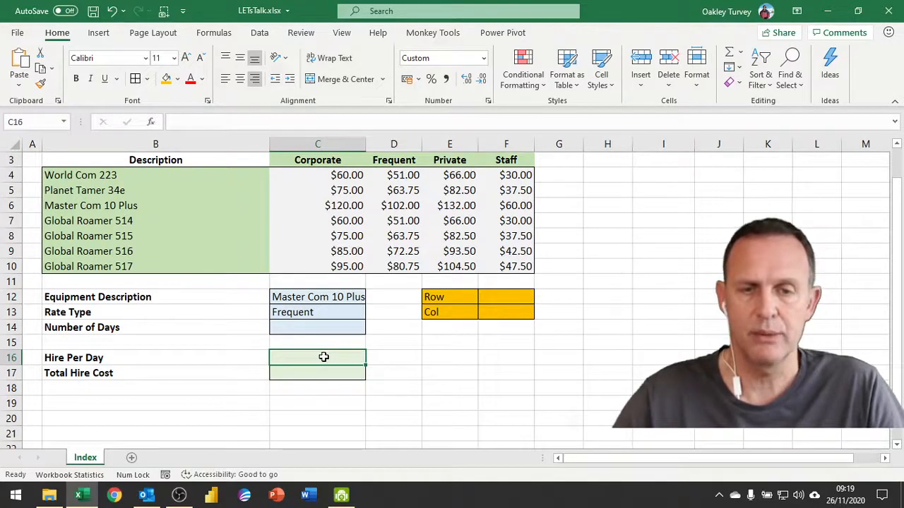
{"action": "left_click", "coordinate": [511, 297]}
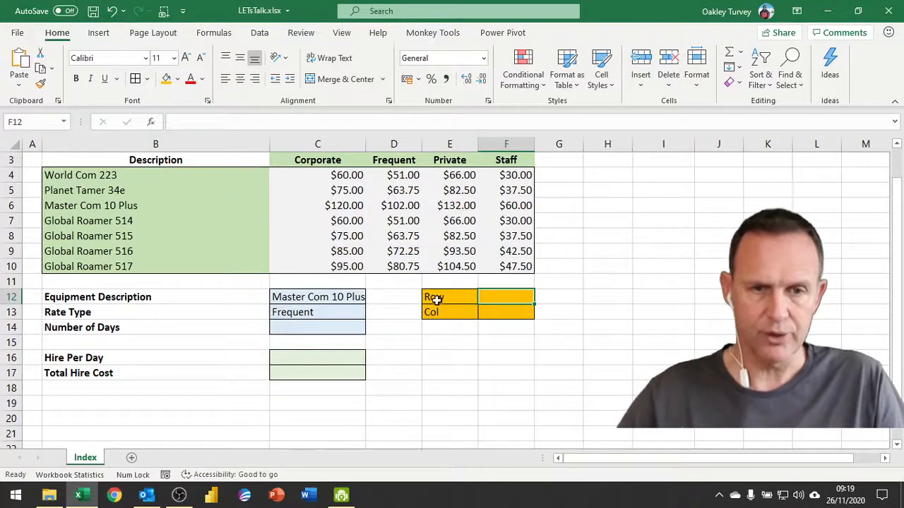
Step: Enter =MATCH(C12,Equipment_List,0) in F12, pasting Equipment_List via F3, so it returns 3
{"action": "double_click", "coordinate": [495, 302]}
{"action": "type", "text": "=match"}
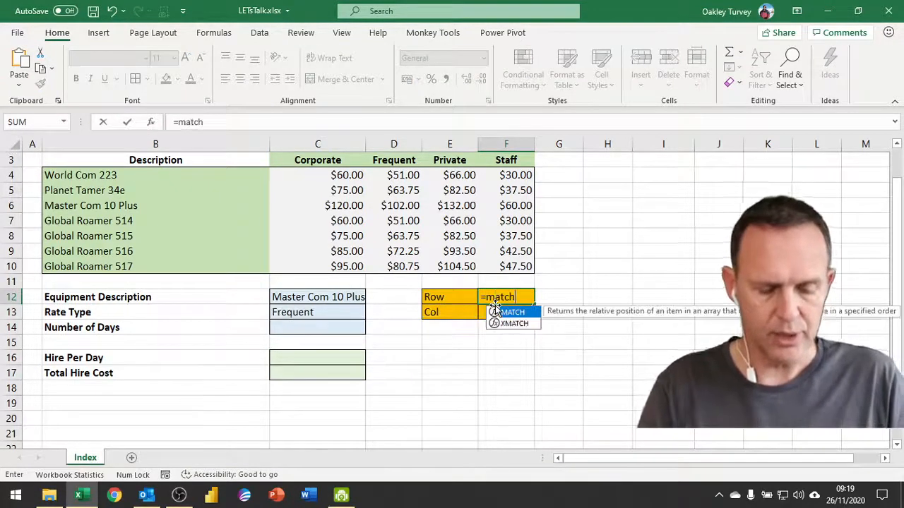
{"action": "key", "text": "Tab"}
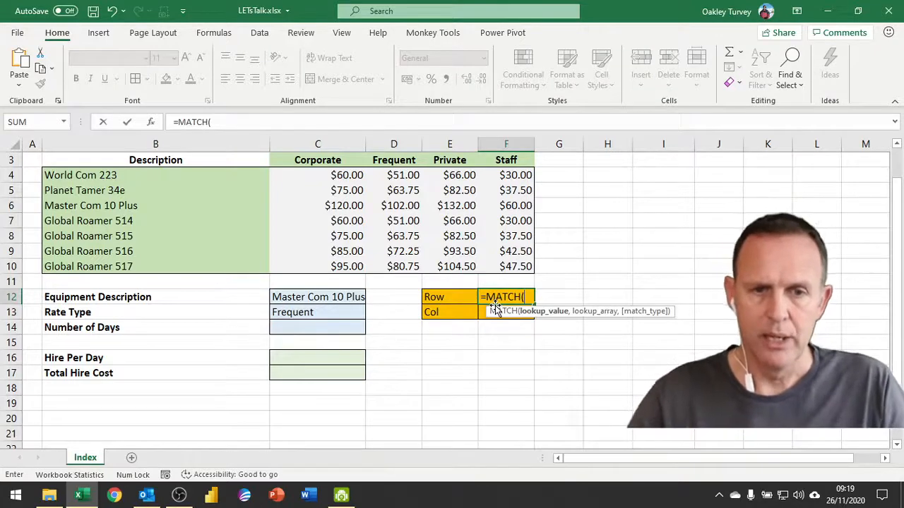
{"action": "left_click", "coordinate": [314, 296]}
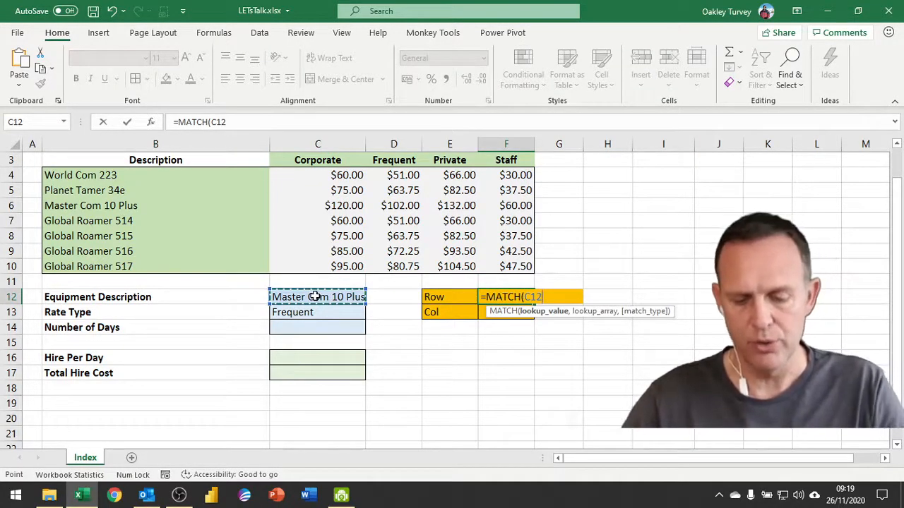
{"action": "type", "text": ","}
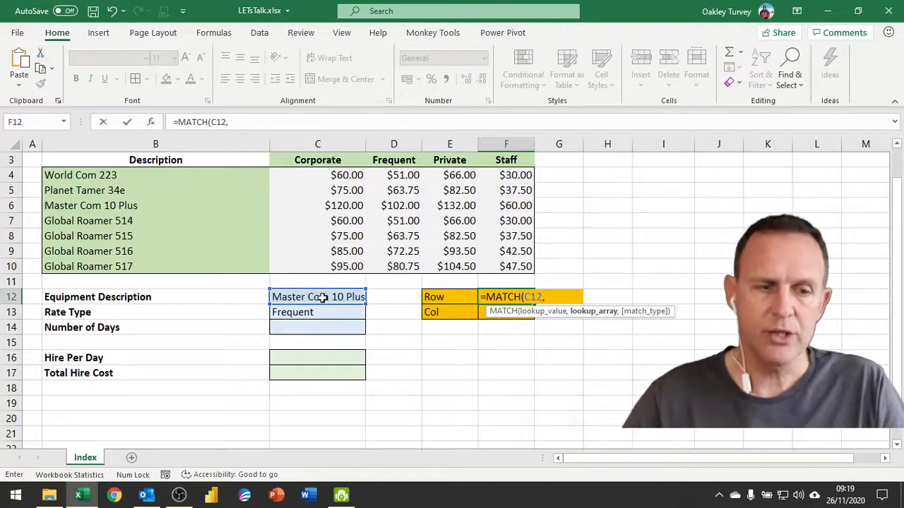
{"action": "key", "text": "F3"}
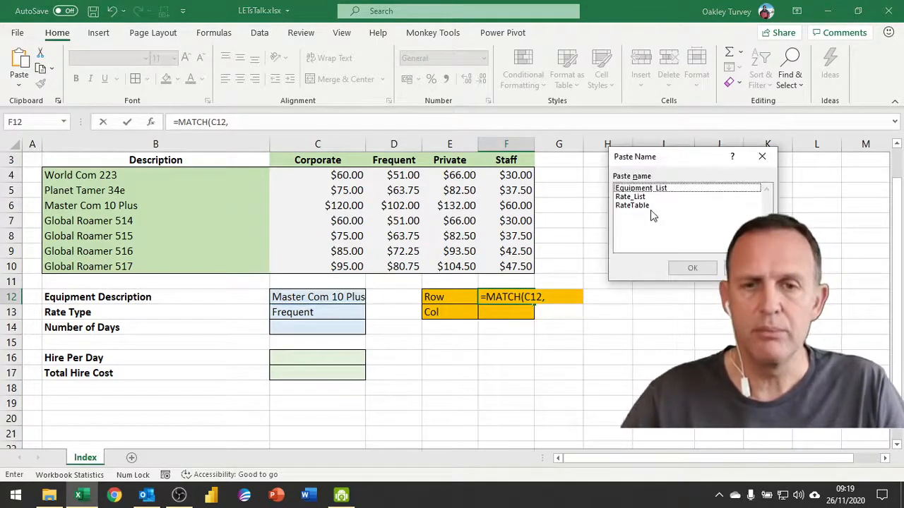
{"action": "left_click", "coordinate": [643, 188]}
{"action": "left_click", "coordinate": [674, 268]}
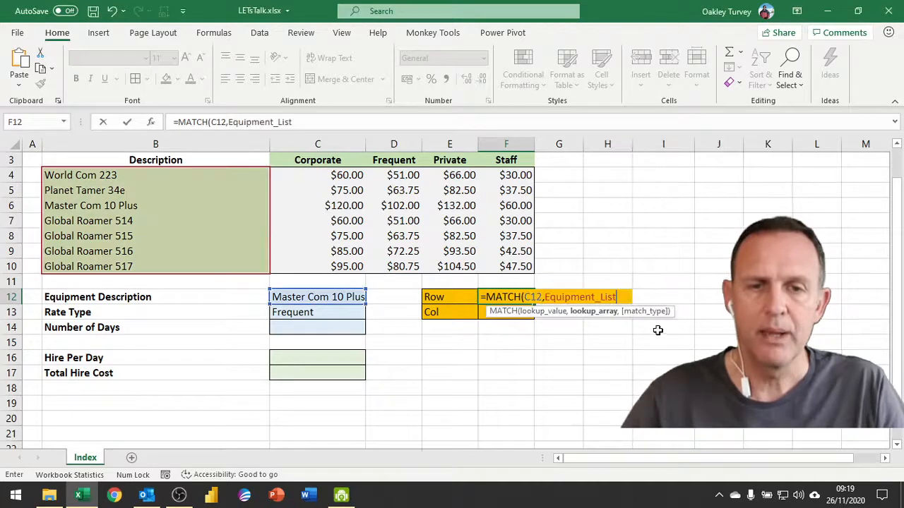
{"action": "type", "text": ",0"}
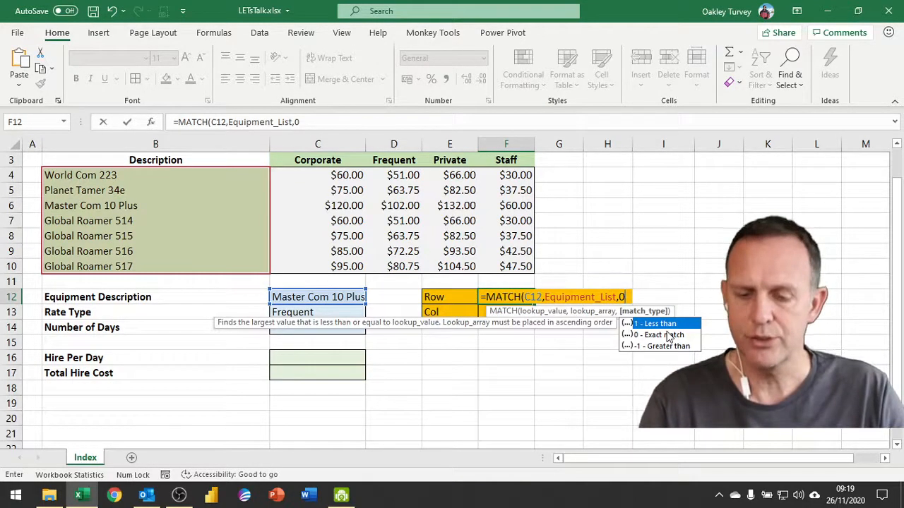
{"action": "key", "text": "Return"}
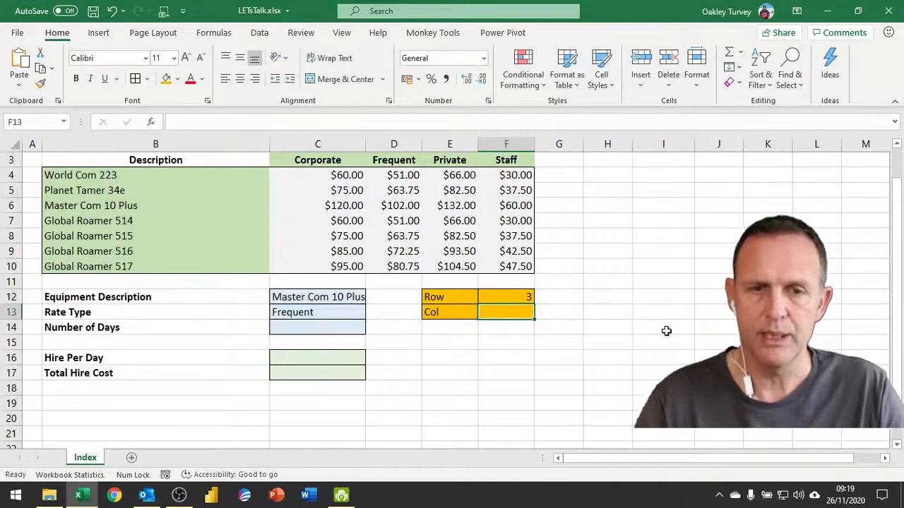
Step: Switch C12's equipment to Global Roamer 515 so the Row cell returns 5
{"action": "left_click", "coordinate": [321, 297]}
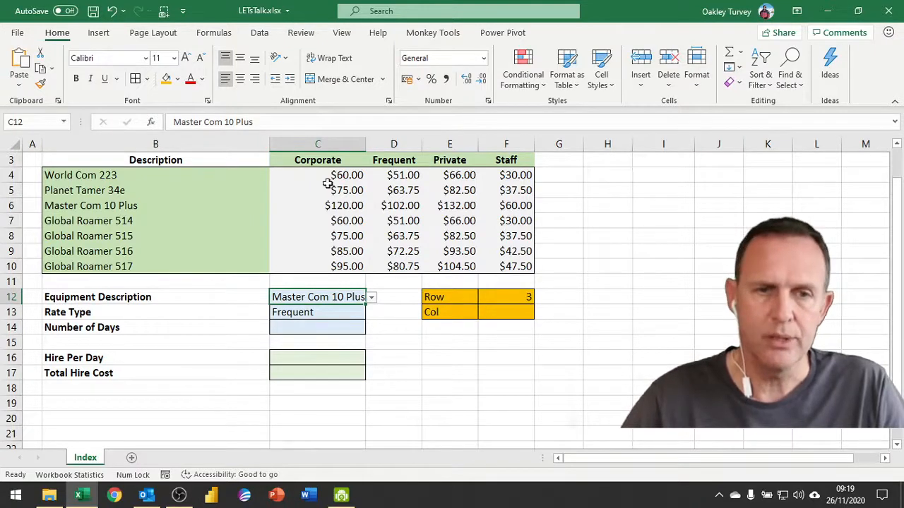
{"action": "left_click", "coordinate": [372, 297]}
{"action": "left_click", "coordinate": [316, 350]}
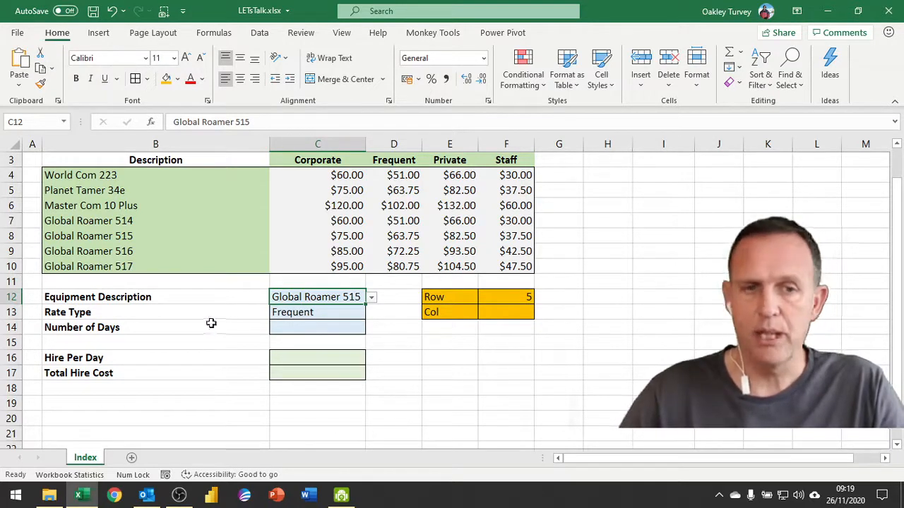
{"action": "left_click", "coordinate": [512, 315]}
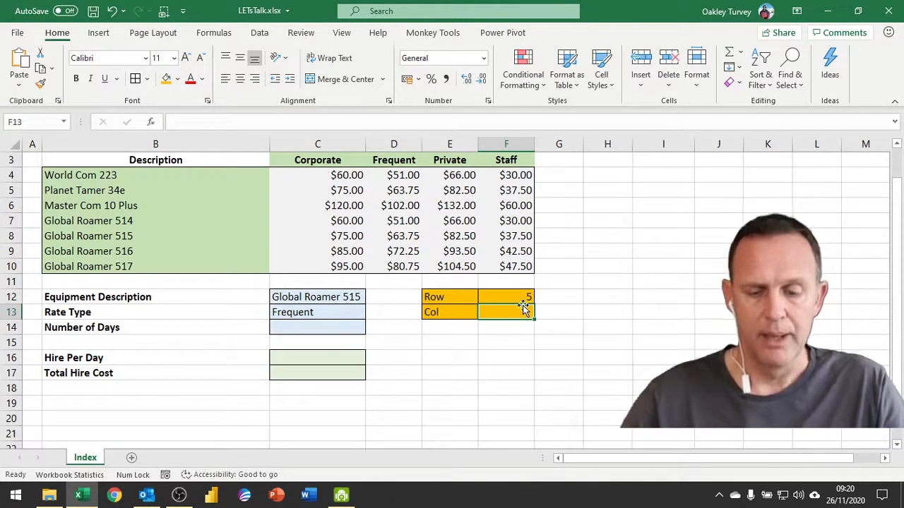
Step: Enter =MATCH(C13,Rate_List,0) in F13, inserting Rate_List via F3, returning 2
{"action": "type", "text": "=match"}
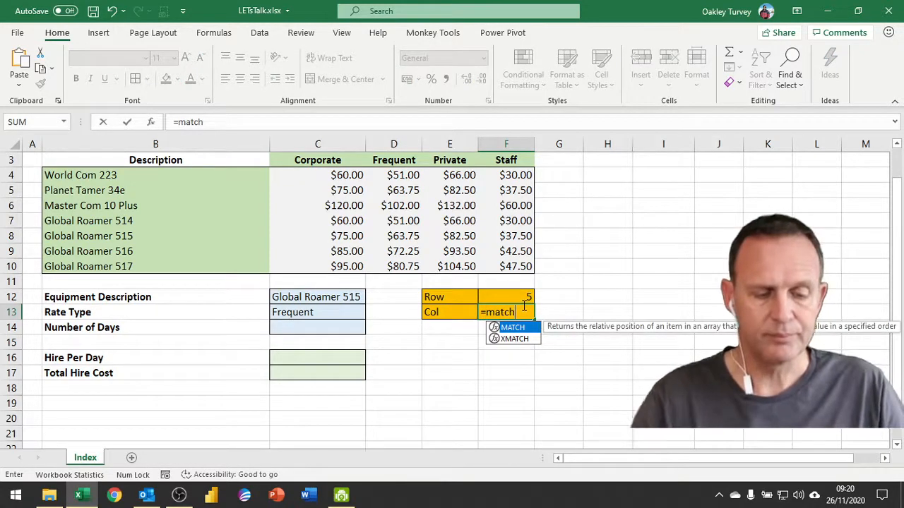
{"action": "key", "text": "Tab"}
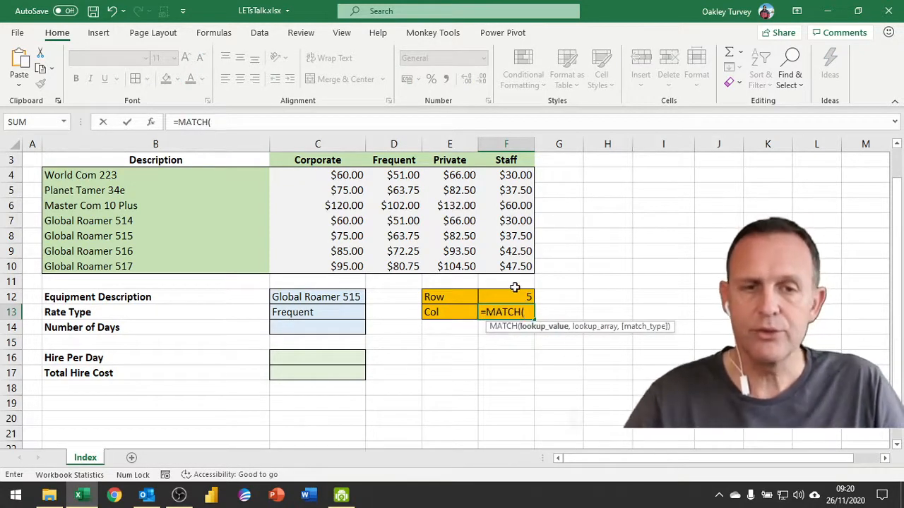
{"action": "left_click", "coordinate": [316, 313]}
{"action": "type", "text": ","}
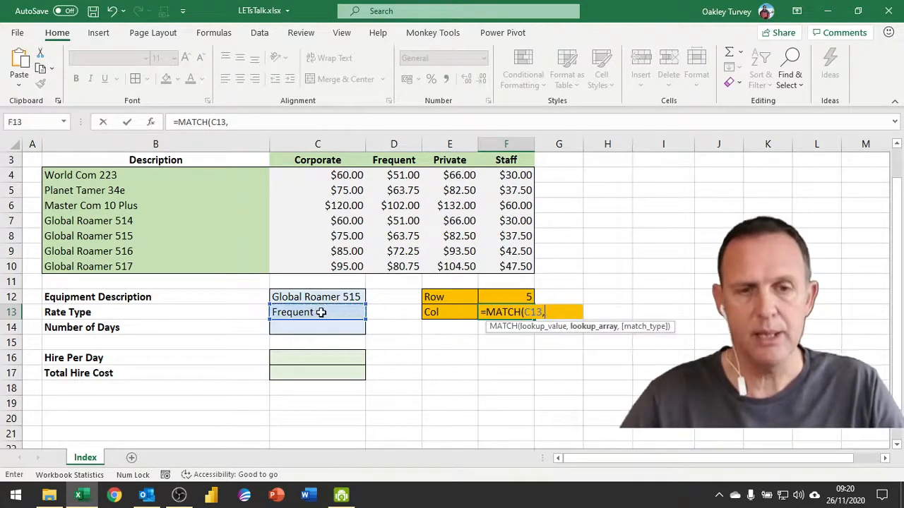
{"action": "key", "text": "F3"}
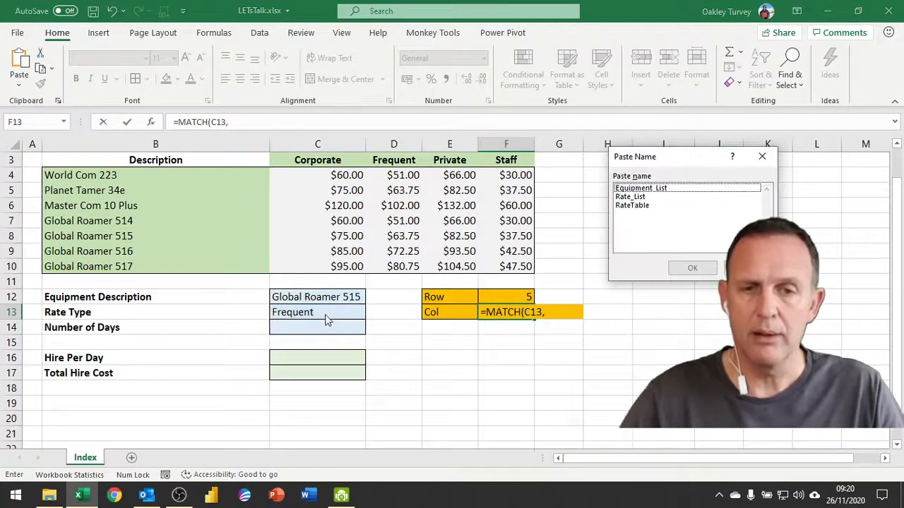
{"action": "double_click", "coordinate": [636, 197]}
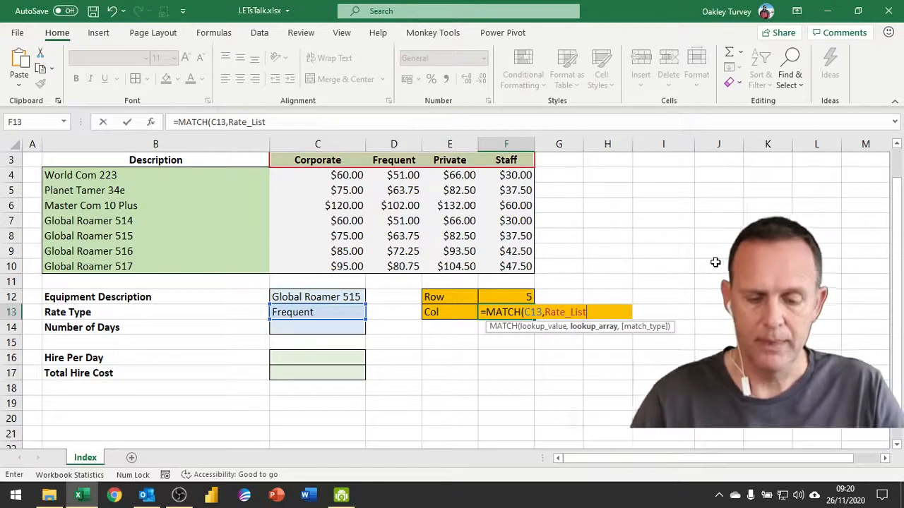
{"action": "type", "text": ",0"}
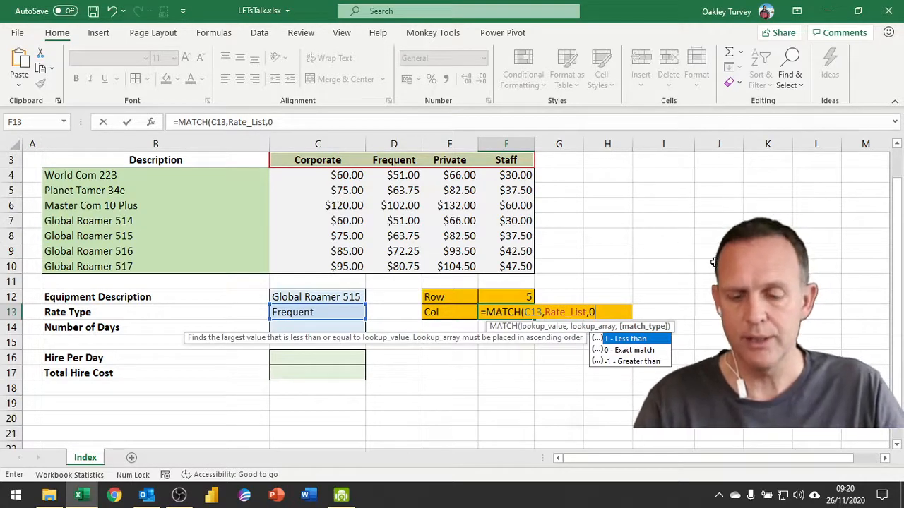
{"action": "key", "text": "Return"}
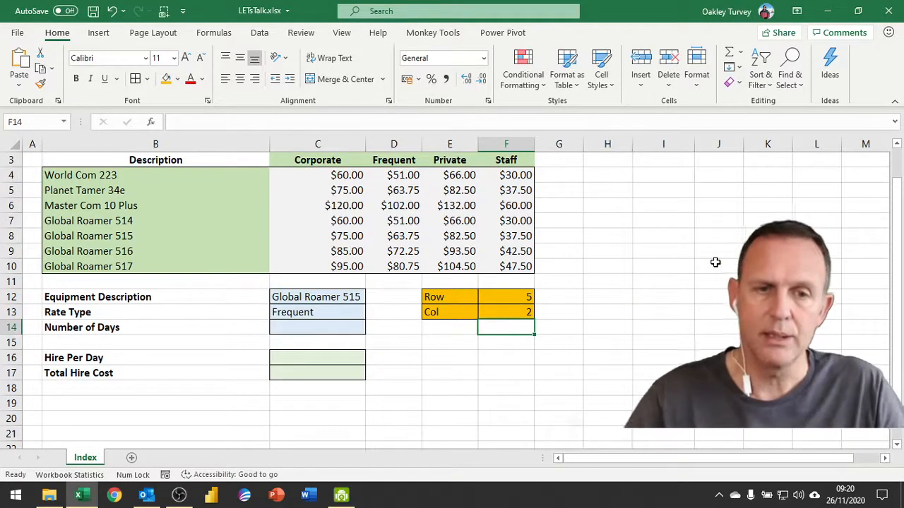
{"action": "left_click", "coordinate": [345, 312]}
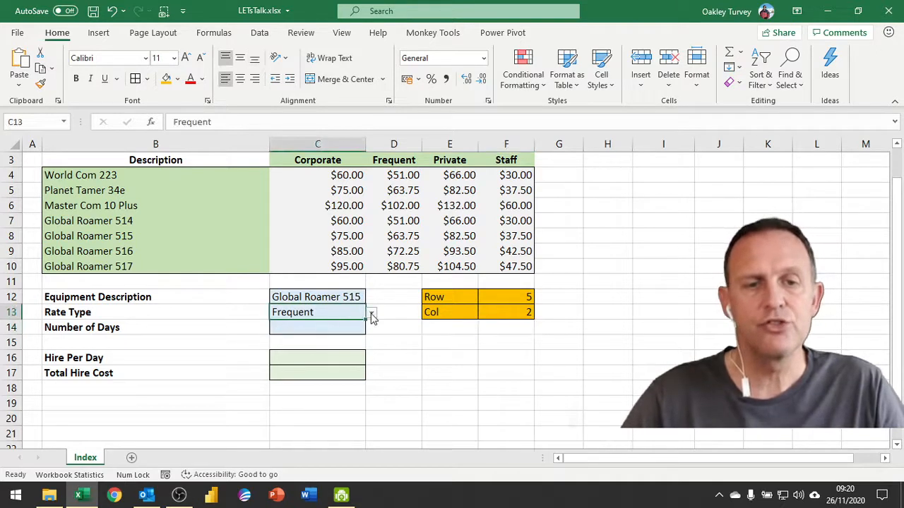
{"action": "left_click", "coordinate": [371, 313]}
{"action": "left_click", "coordinate": [297, 345]}
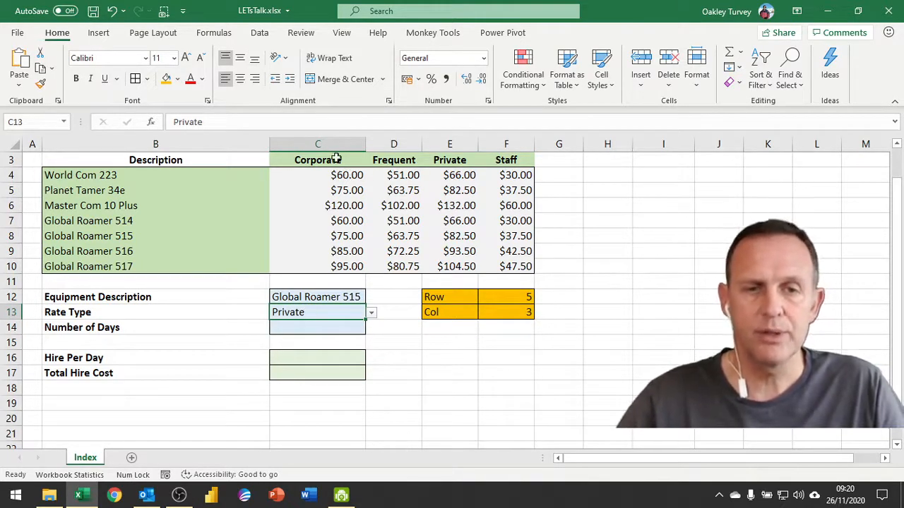
{"action": "left_click_drag", "start_coordinate": [456, 159], "coordinate": [450, 264]}
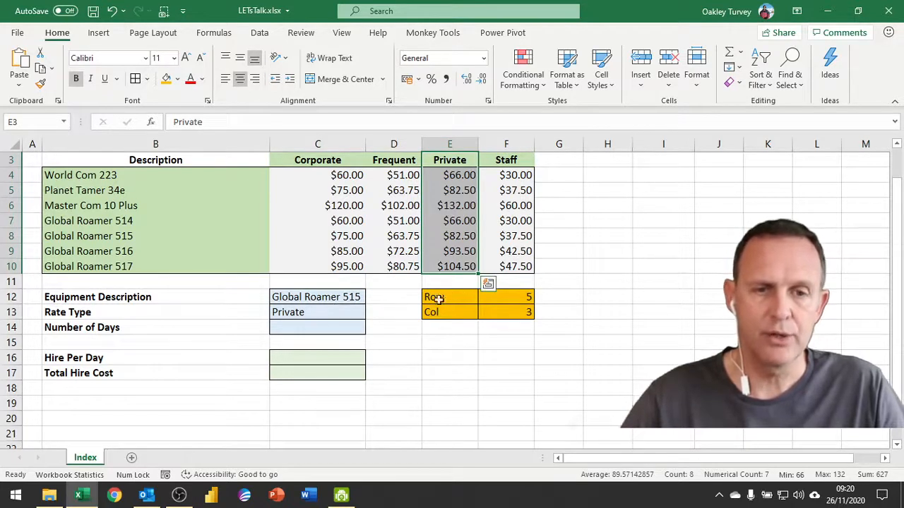
{"action": "left_click_drag", "start_coordinate": [95, 235], "coordinate": [516, 238]}
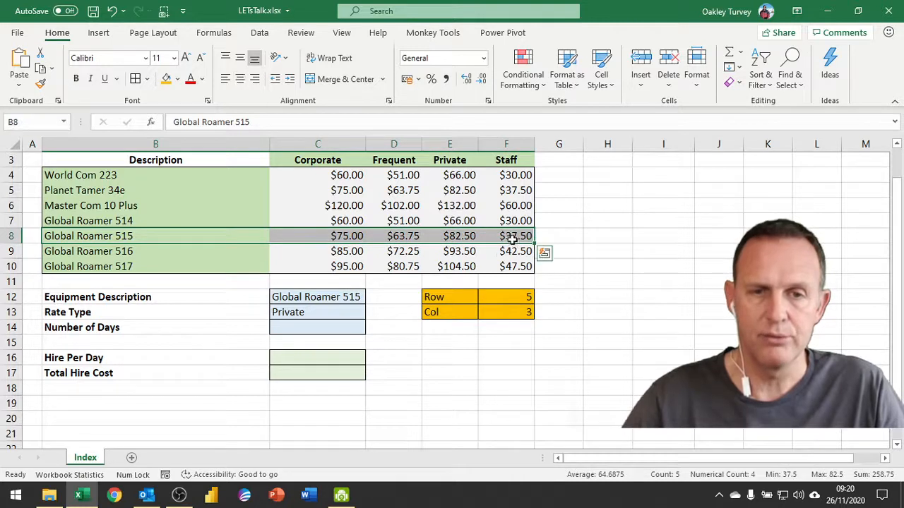
{"action": "left_click", "coordinate": [459, 236]}
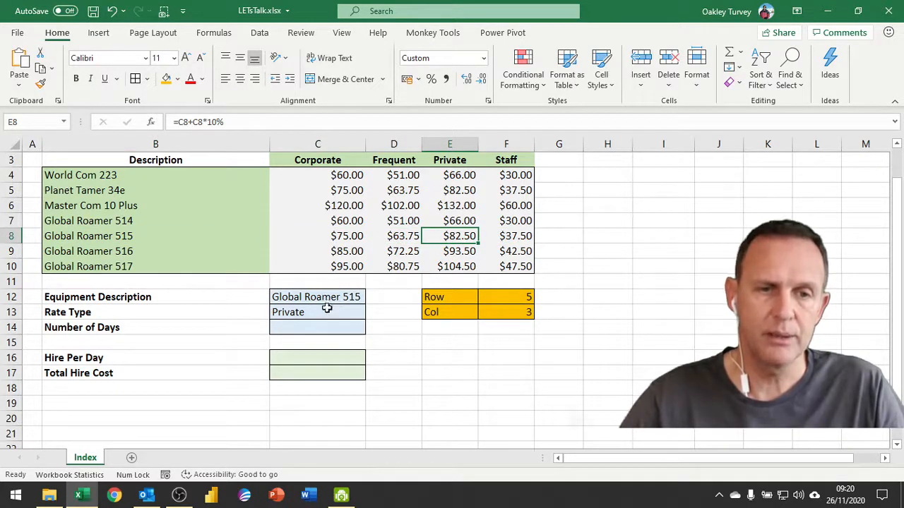
{"action": "left_click", "coordinate": [312, 357]}
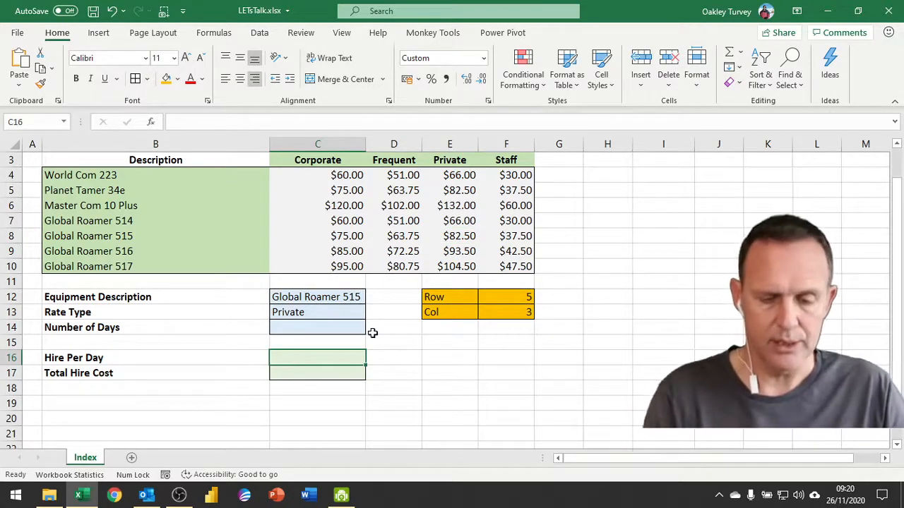
Step: Enter =INDEX(RateTable,F12,F13) in C16 so Hire Per Day returns $82.50
{"action": "type", "text": "=index"}
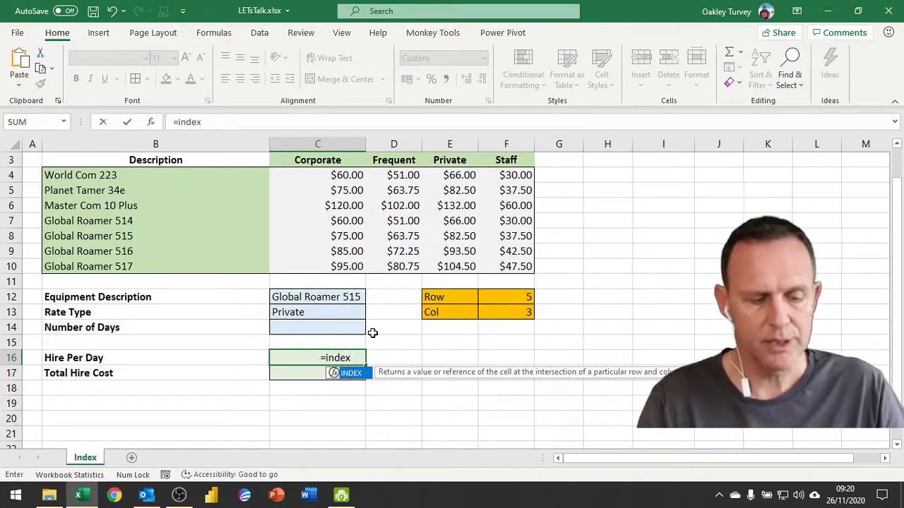
{"action": "key", "text": "Tab"}
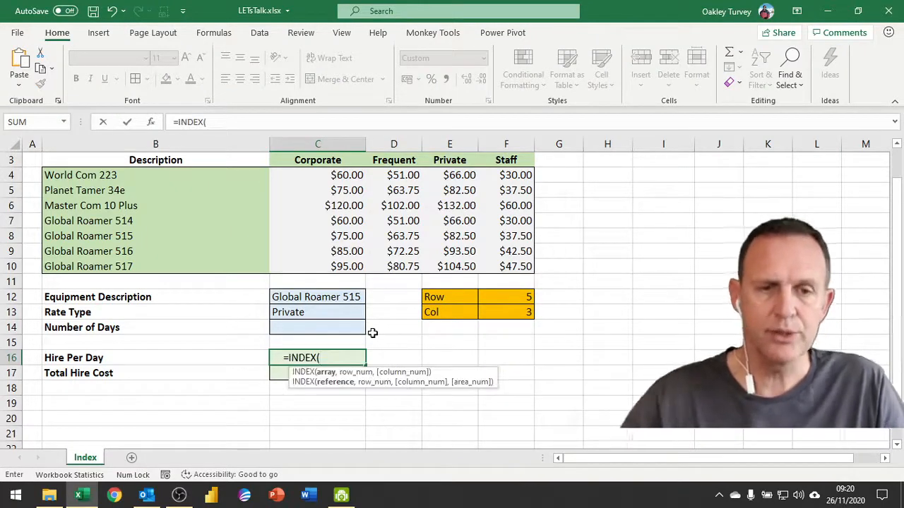
{"action": "key", "text": "F3"}
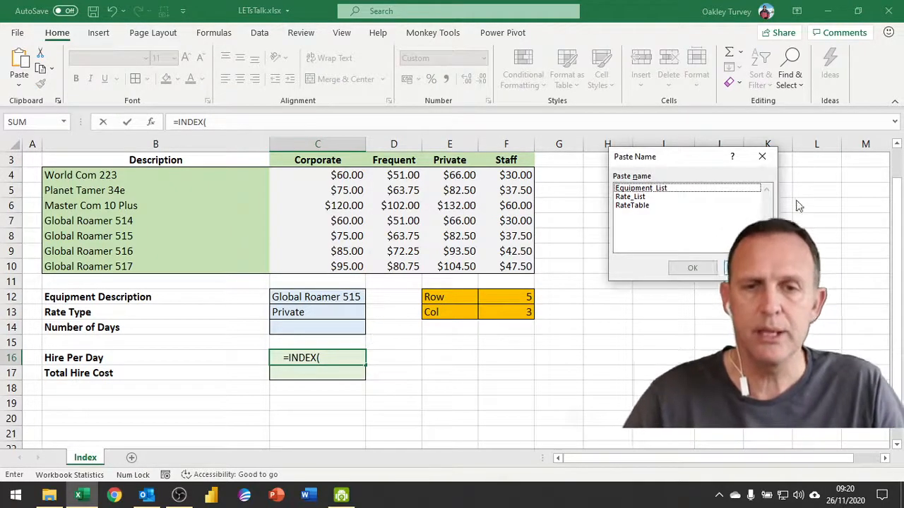
{"action": "double_click", "coordinate": [635, 206]}
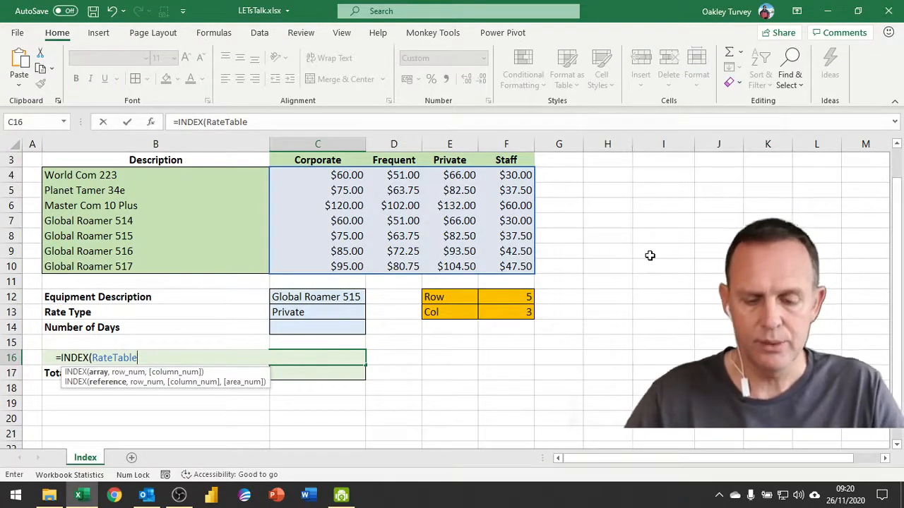
{"action": "type", "text": ","}
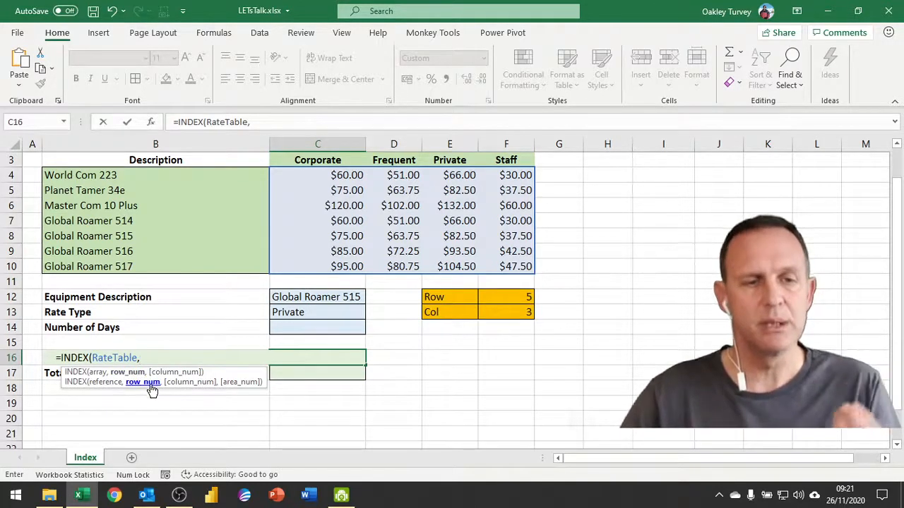
{"action": "left_click", "coordinate": [516, 297]}
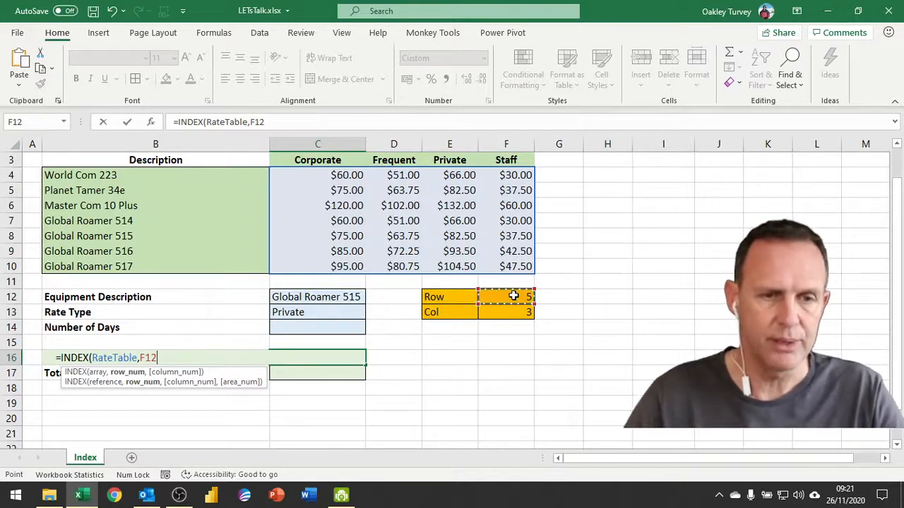
{"action": "type", "text": ","}
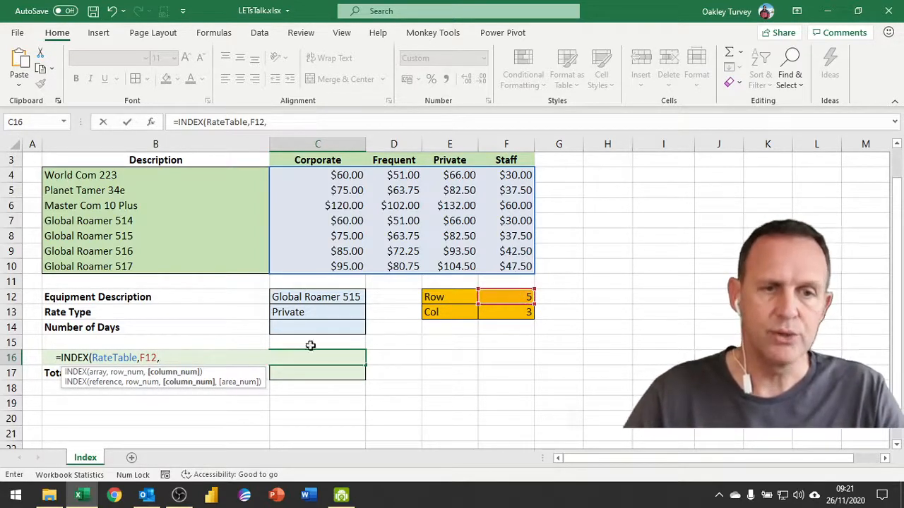
{"action": "left_click", "coordinate": [522, 315]}
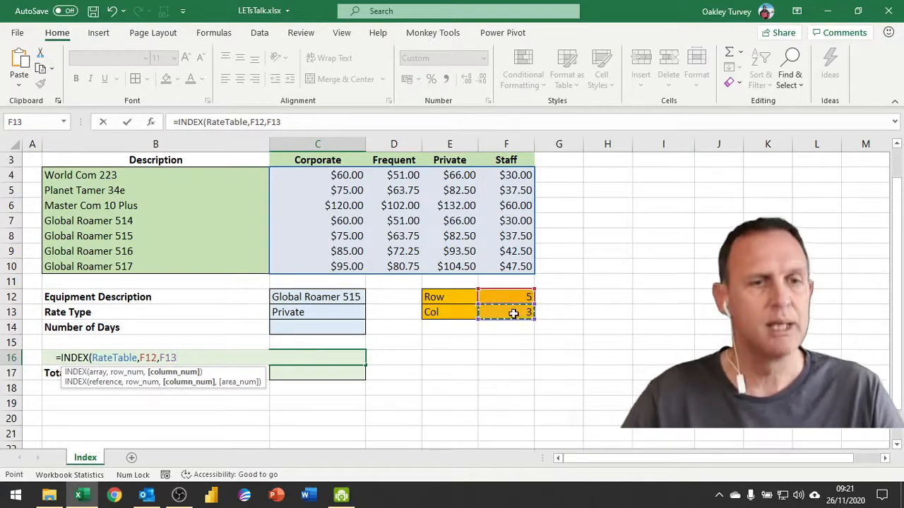
{"action": "key", "text": "Return"}
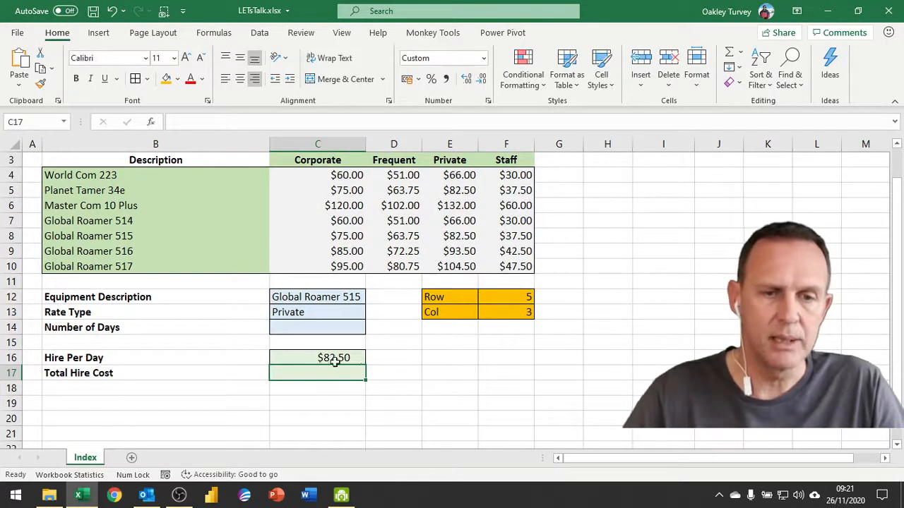
Step: Choose World Com 223 in C12 and Frequent in C13 from their drop-downs
{"action": "left_click", "coordinate": [346, 298]}
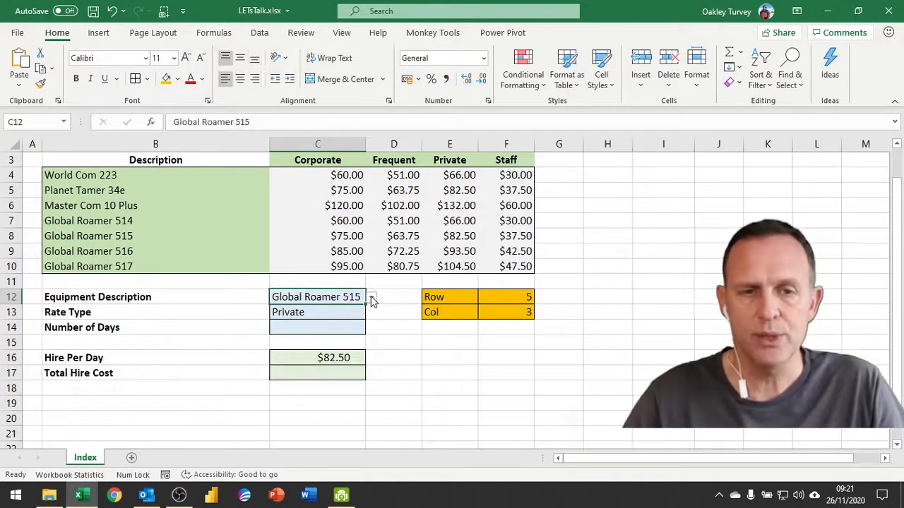
{"action": "left_click", "coordinate": [371, 298]}
{"action": "left_click", "coordinate": [337, 312]}
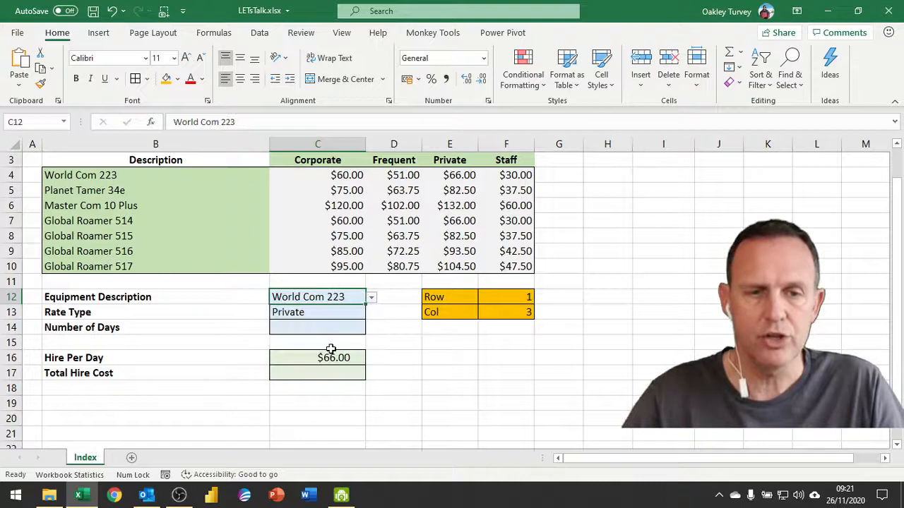
{"action": "left_click", "coordinate": [317, 312]}
{"action": "left_click", "coordinate": [372, 316]}
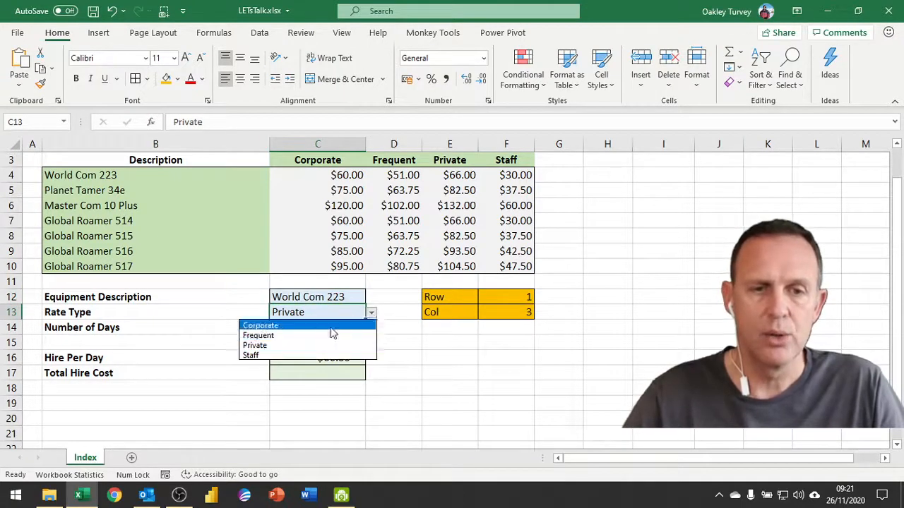
{"action": "left_click", "coordinate": [313, 335]}
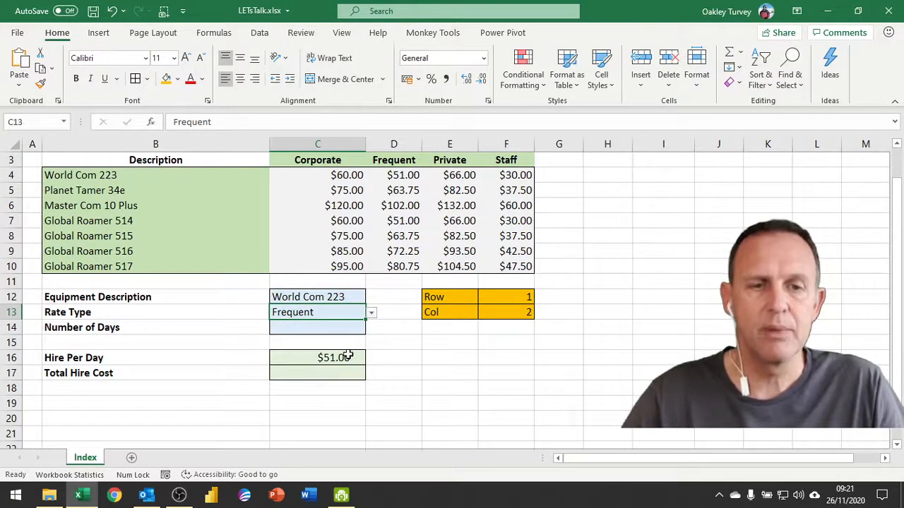
Step: Review the Hire Per Day formula and the Row 1, Col 2 helper values
{"action": "left_click", "coordinate": [338, 358]}
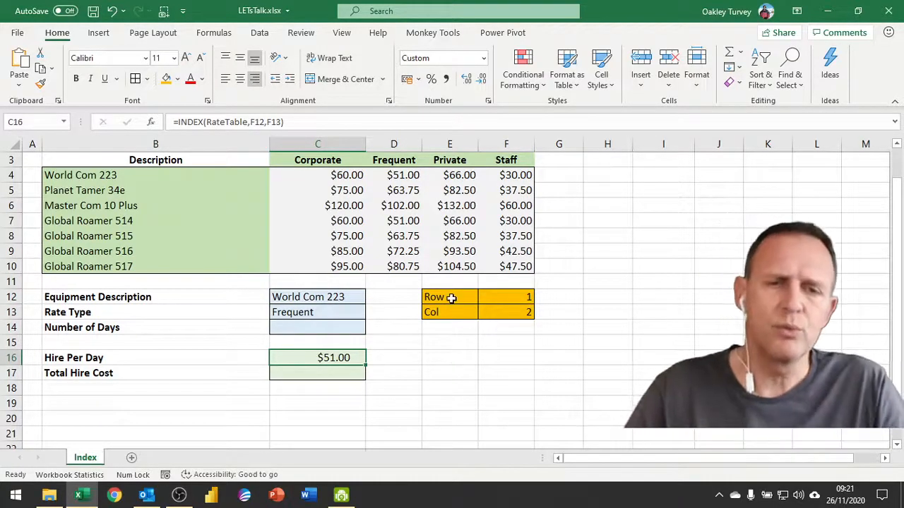
{"action": "left_click_drag", "start_coordinate": [452, 297], "coordinate": [528, 314]}
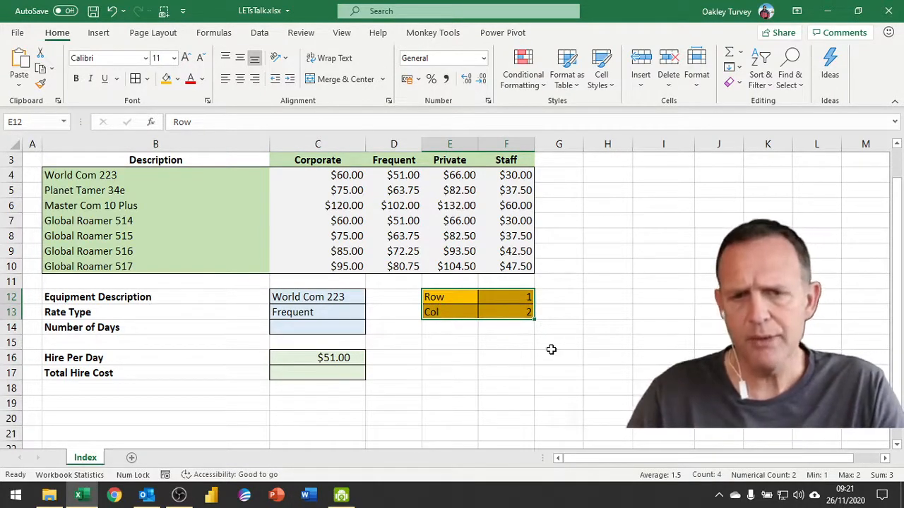
{"action": "left_click", "coordinate": [427, 387]}
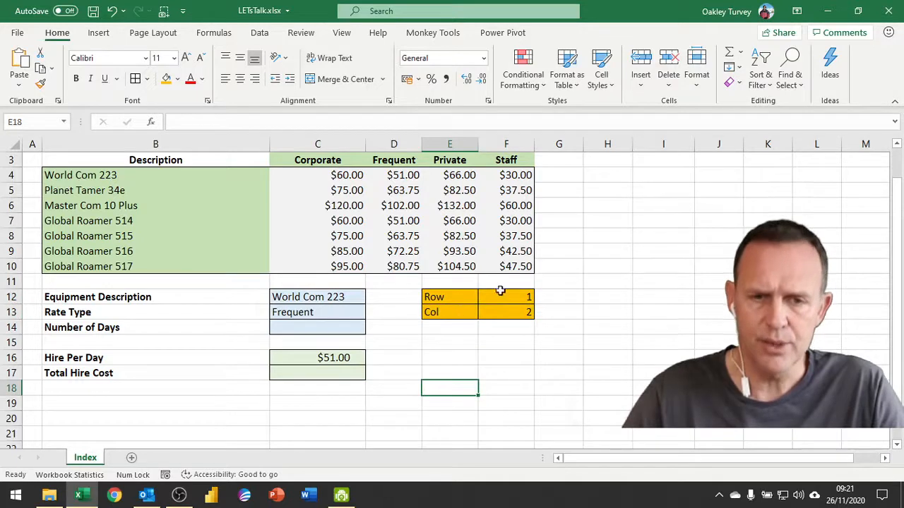
Step: Replace F12 in C16's INDEX formula with MATCH(C12,Equipment_List,0) copied from F12's formula
{"action": "double_click", "coordinate": [332, 359]}
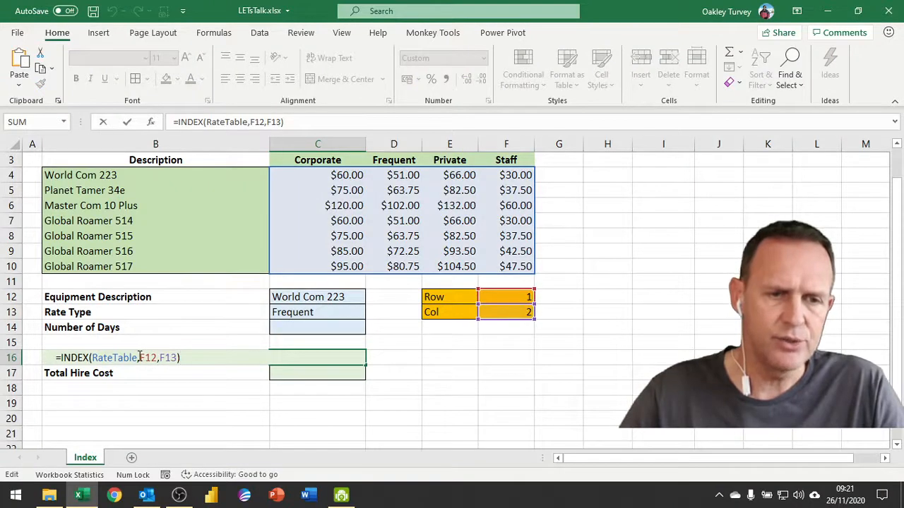
{"action": "key", "text": "Escape"}
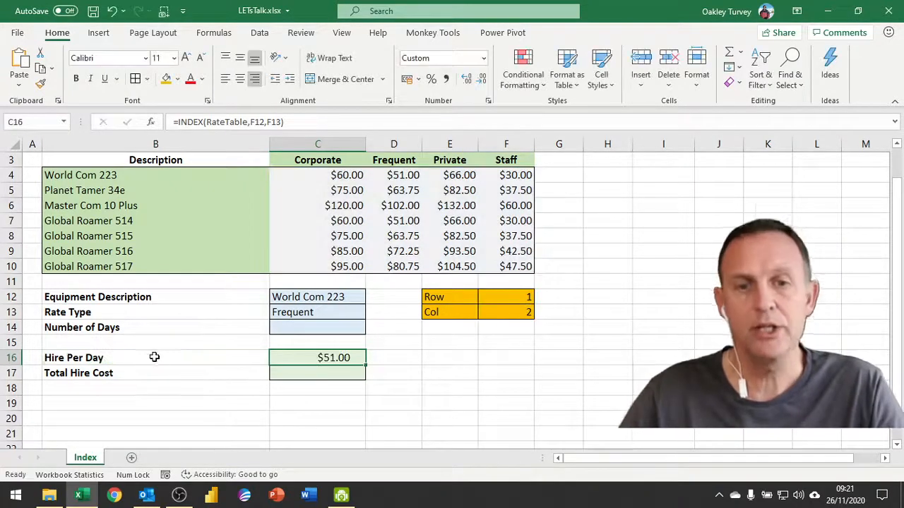
{"action": "left_click", "coordinate": [519, 297]}
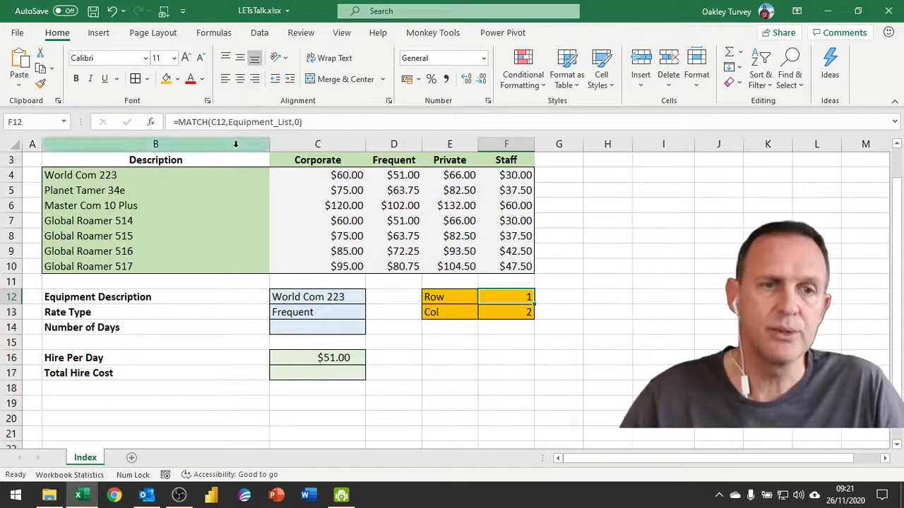
{"action": "left_click_drag", "start_coordinate": [180, 122], "coordinate": [319, 121]}
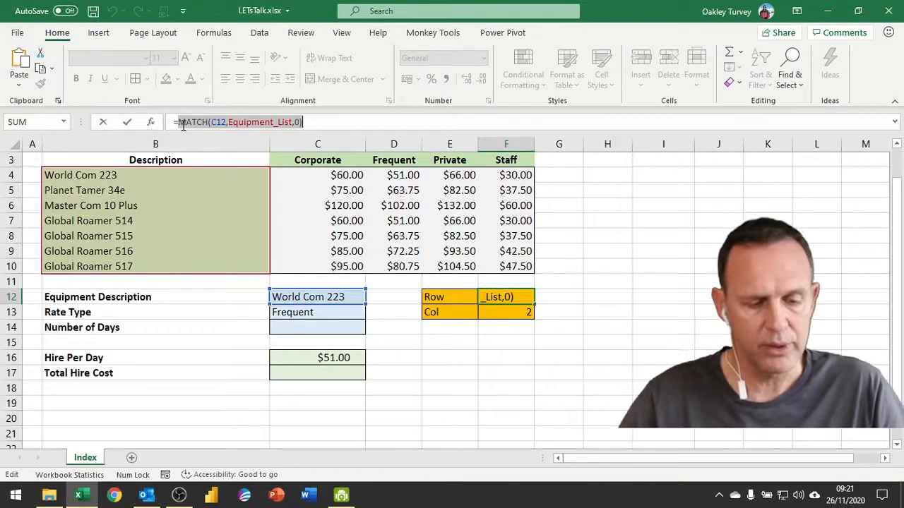
{"action": "key", "text": "Escape"}
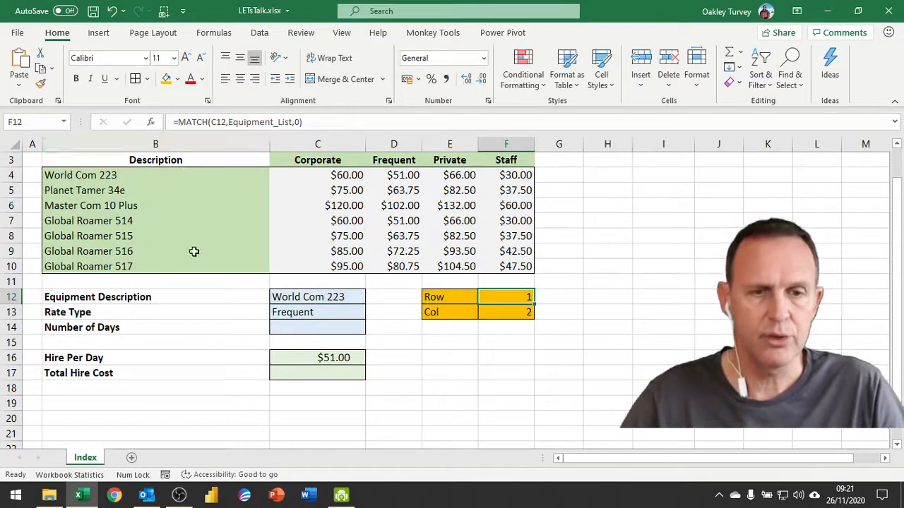
{"action": "double_click", "coordinate": [331, 360]}
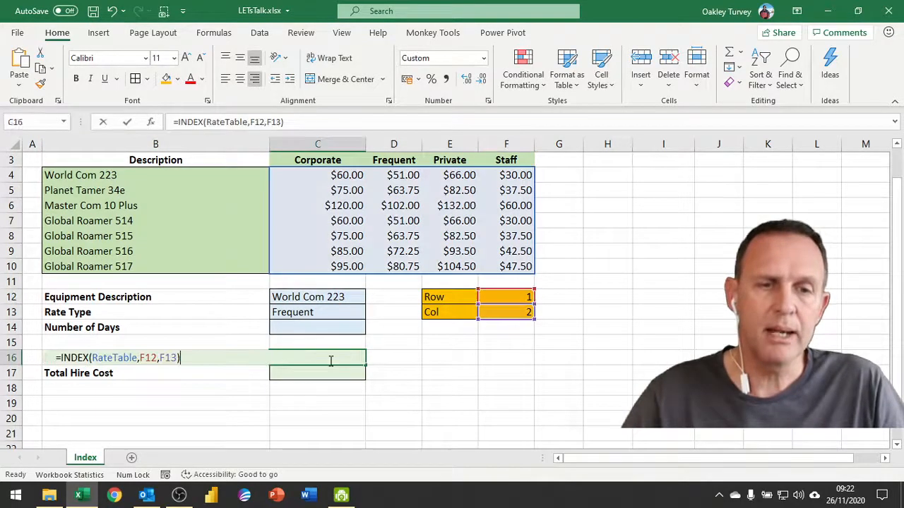
{"action": "double_click", "coordinate": [148, 358]}
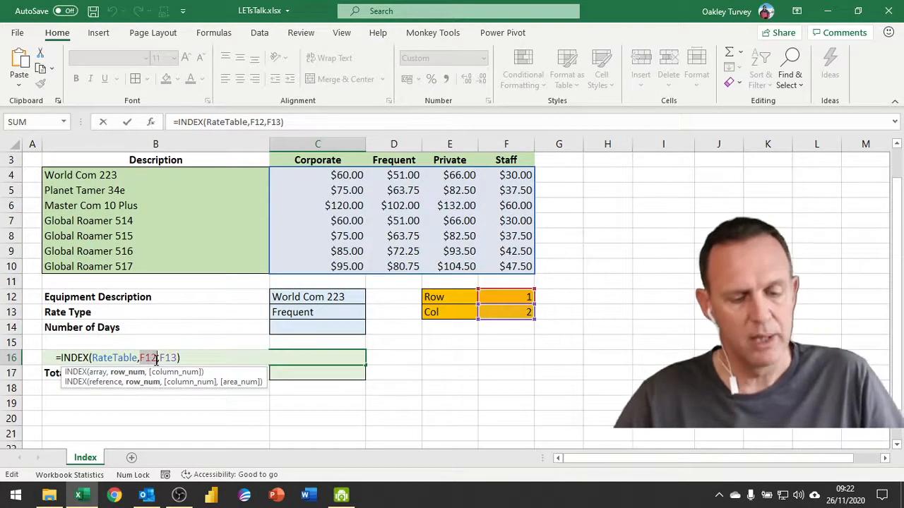
{"action": "key", "text": "ctrl+v"}
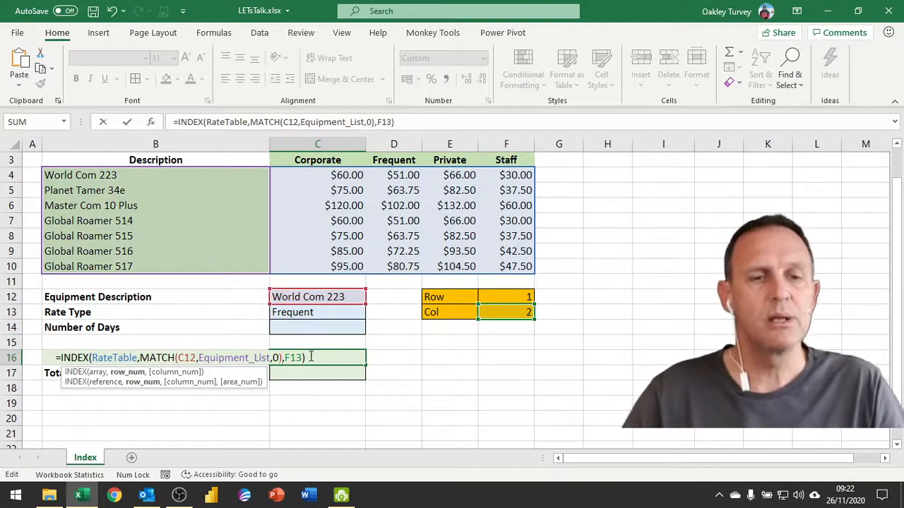
{"action": "key", "text": "Return"}
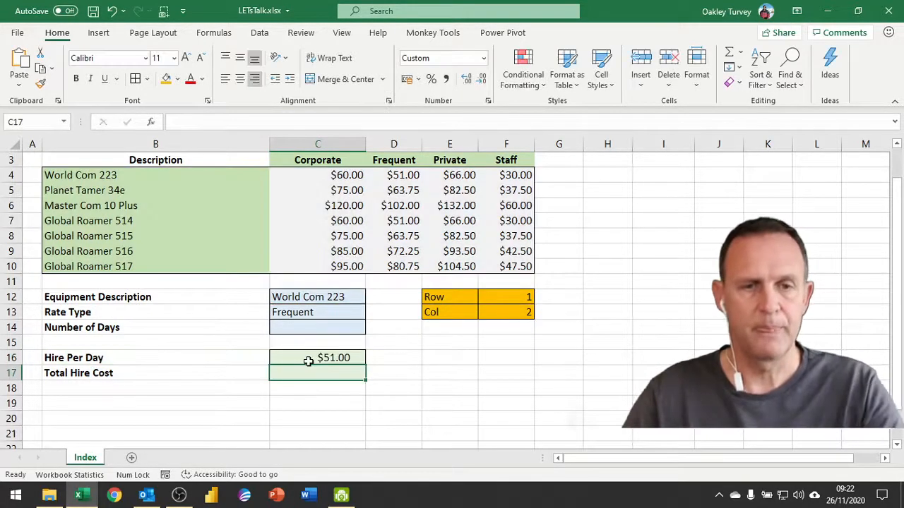
Step: Replace F13 in C16's formula with MATCH(C13,Rate_List,0) copied from F13, keeping $51.00
{"action": "left_click", "coordinate": [524, 310]}
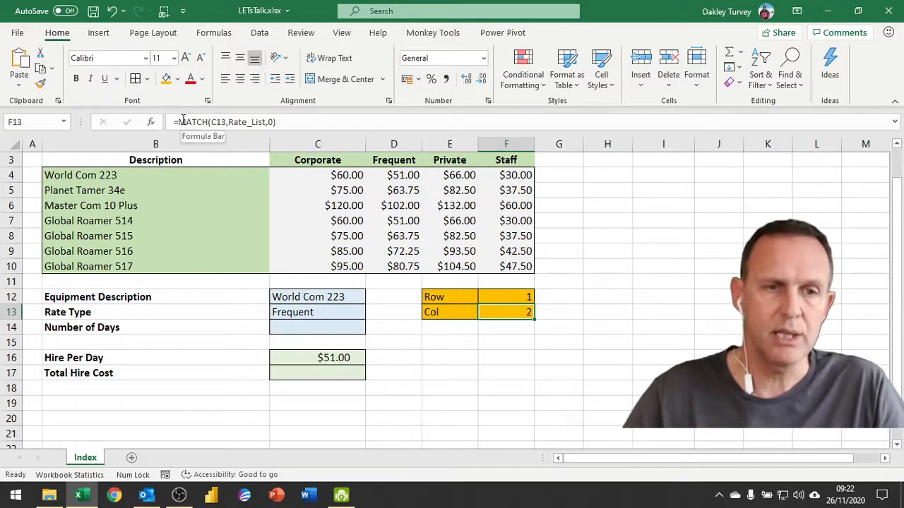
{"action": "left_click_drag", "start_coordinate": [179, 122], "coordinate": [297, 124]}
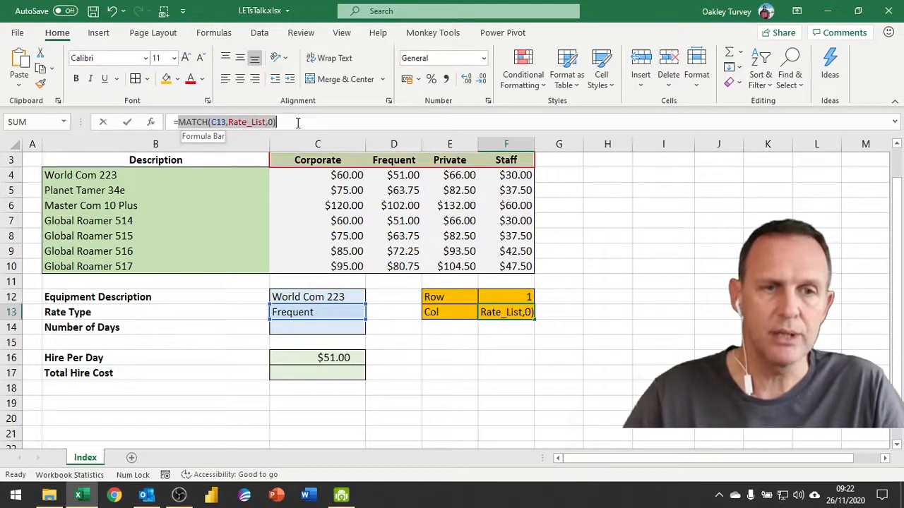
{"action": "key", "text": "ctrl+c"}
{"action": "key", "text": "Escape"}
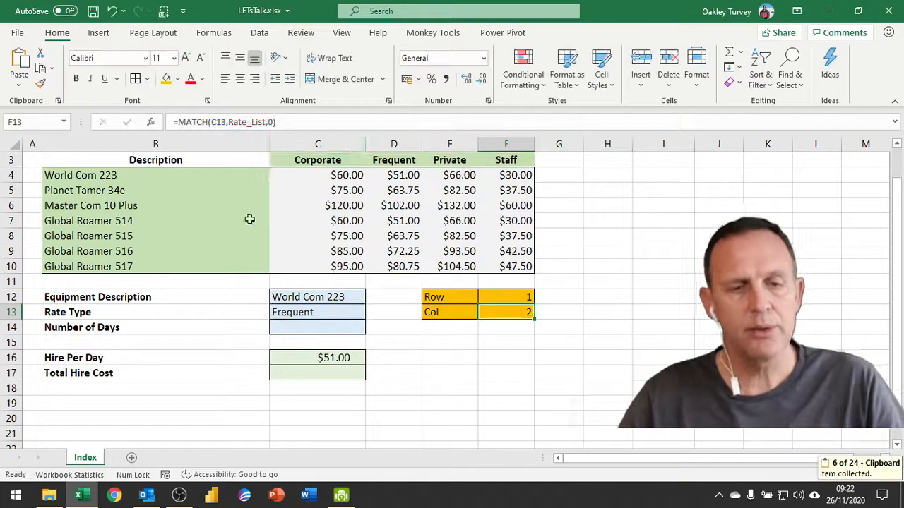
{"action": "double_click", "coordinate": [330, 357]}
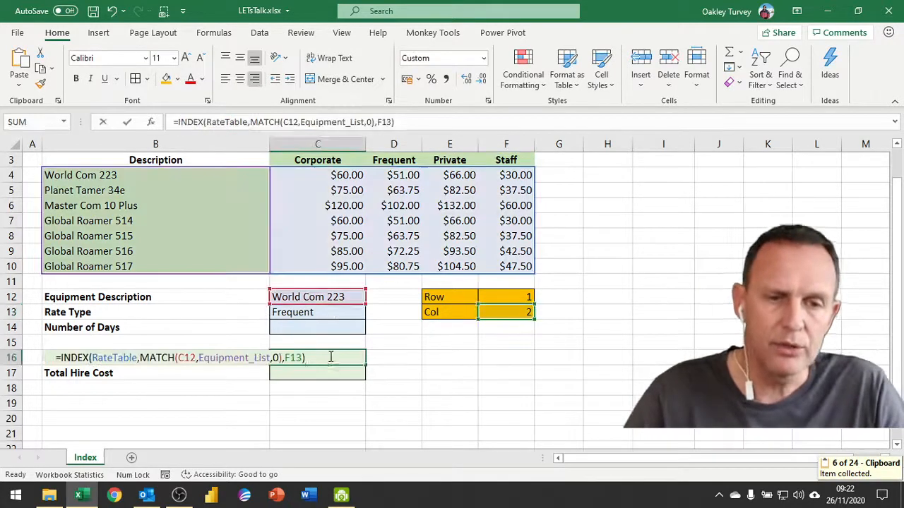
{"action": "double_click", "coordinate": [294, 358]}
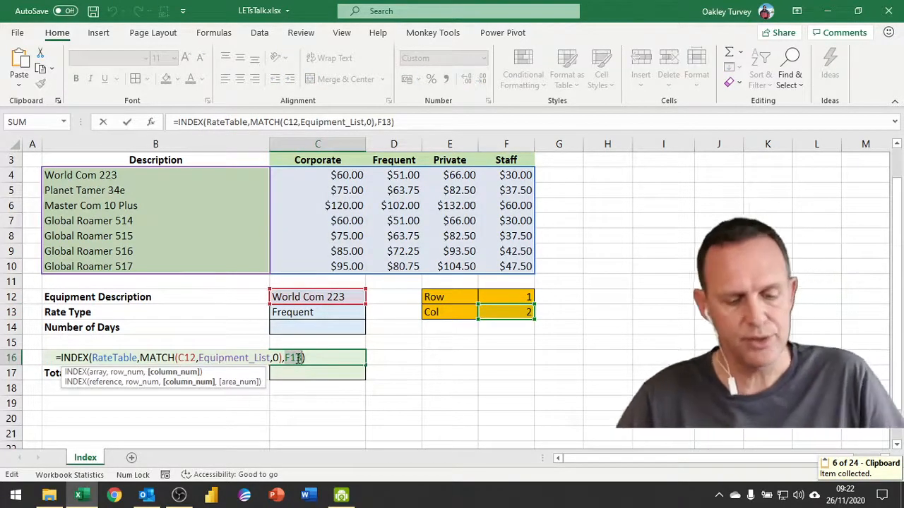
{"action": "key", "text": "ctrl+v"}
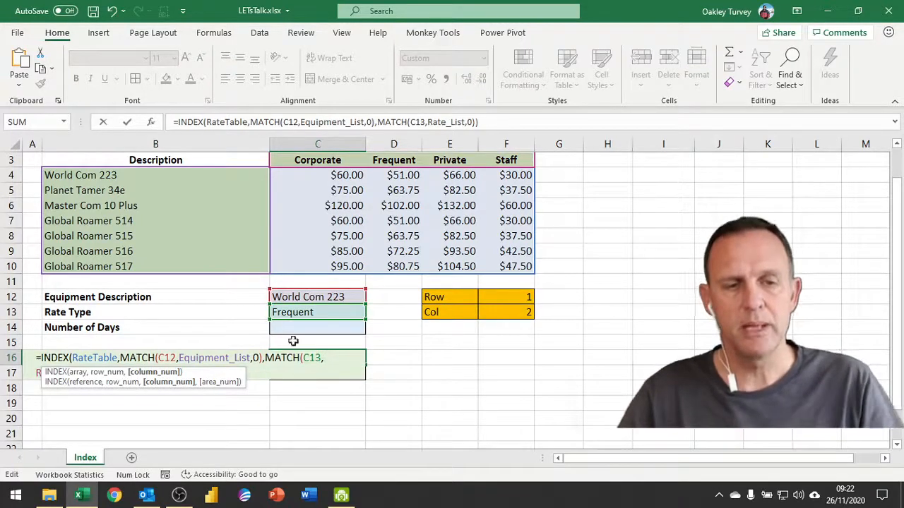
{"action": "key", "text": "Return"}
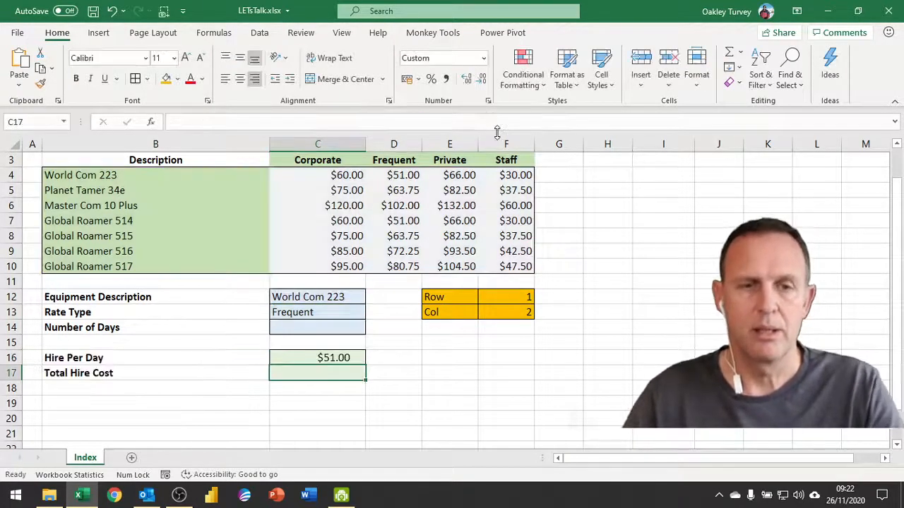
{"action": "left_click", "coordinate": [334, 358]}
Step: Clear All on the Row and Col helper cells E12:F13
{"action": "left_click_drag", "start_coordinate": [442, 298], "coordinate": [519, 314]}
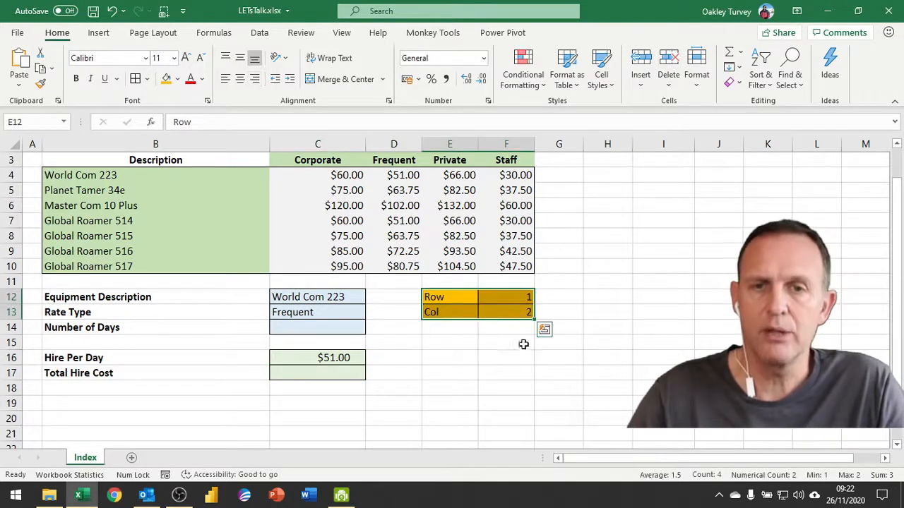
{"action": "left_click", "coordinate": [733, 83]}
{"action": "left_click", "coordinate": [761, 101]}
{"action": "left_click", "coordinate": [542, 358]}
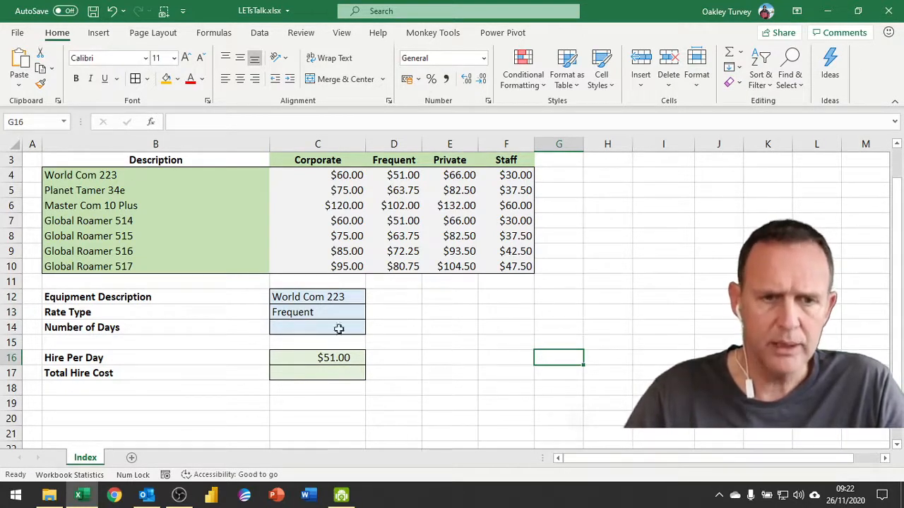
Step: Choose Master Com 10 Plus in C12 so Hire Per Day shows $102.00
{"action": "left_click", "coordinate": [332, 298]}
{"action": "left_click", "coordinate": [371, 297]}
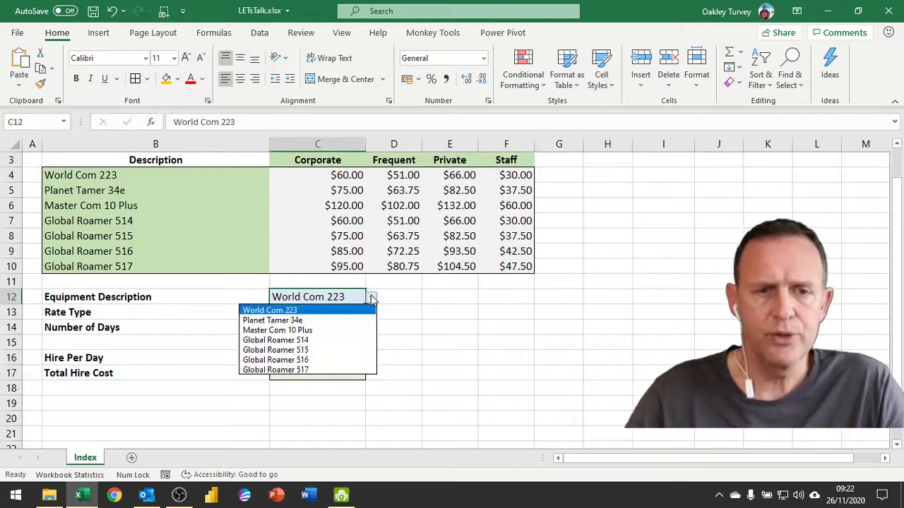
{"action": "left_click", "coordinate": [331, 330]}
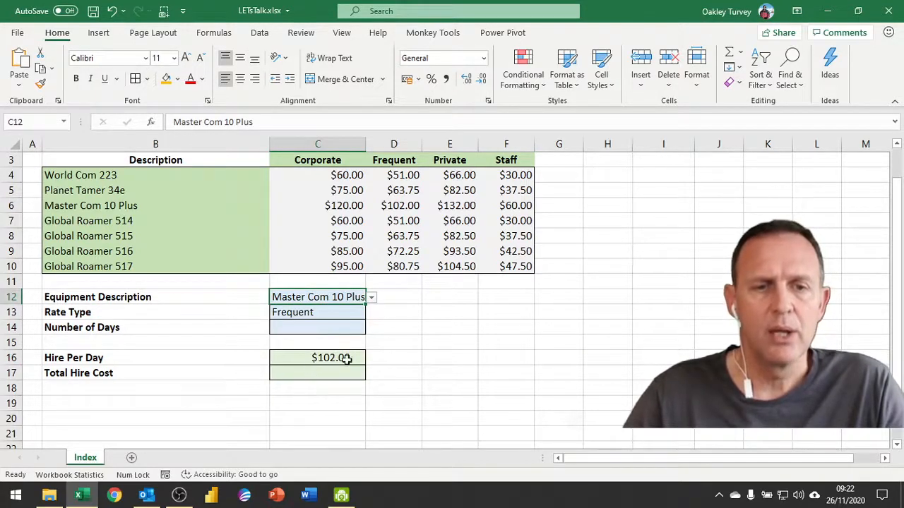
{"action": "double_click", "coordinate": [323, 358]}
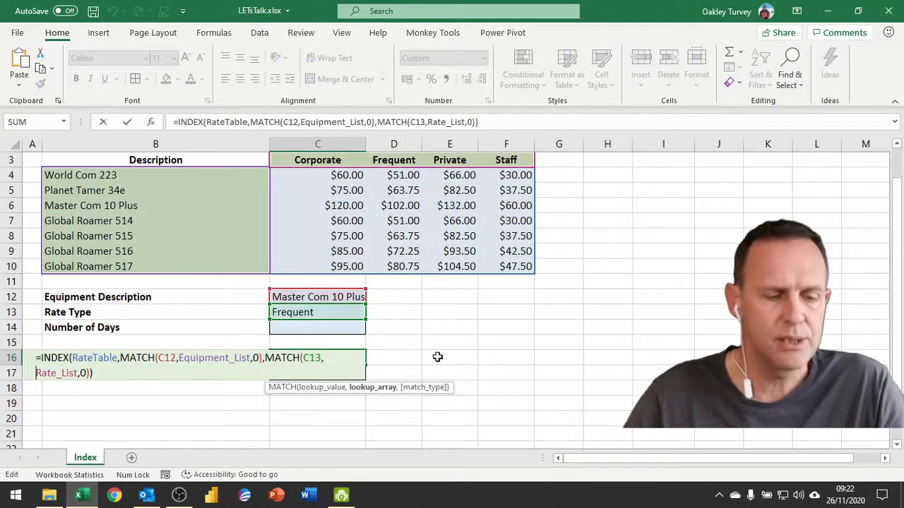
Step: Delete the nested INDEX/MATCH formula from C16 and expand the formula bar to several lines
{"action": "key", "text": "Escape"}
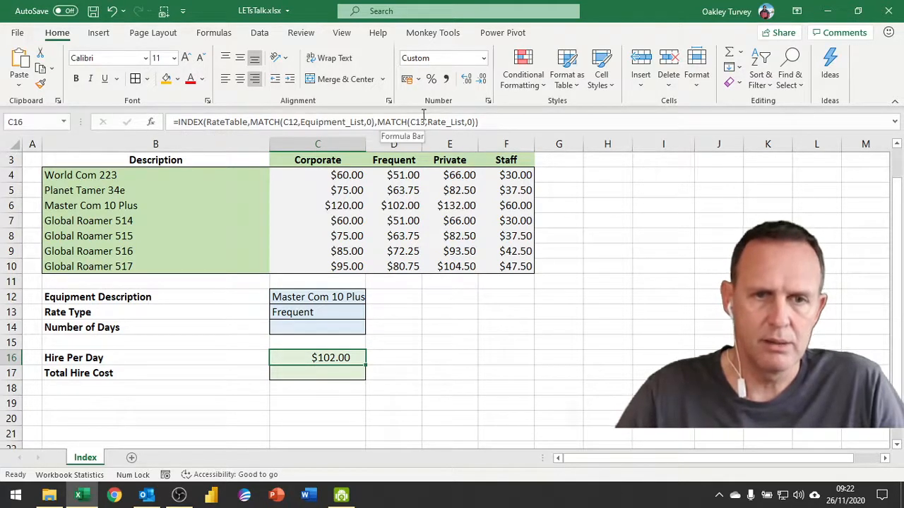
{"action": "key", "text": "Delete"}
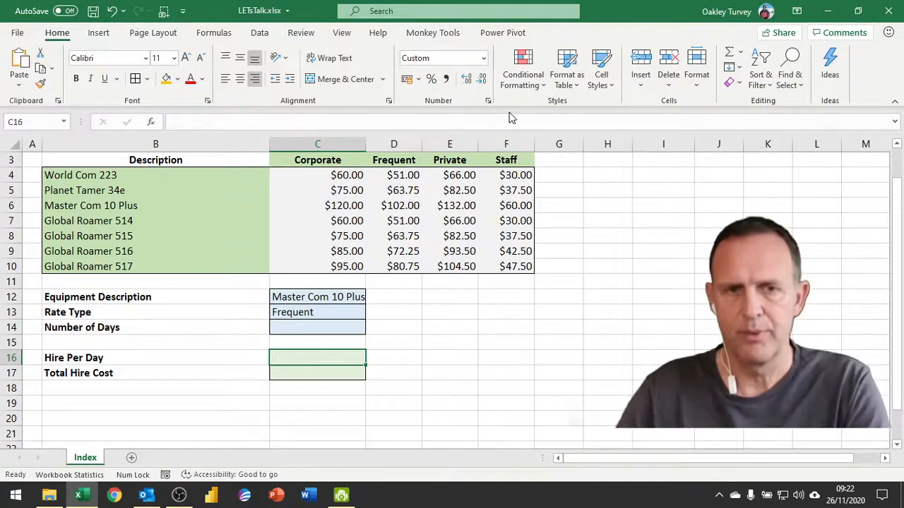
{"action": "left_click", "coordinate": [895, 122]}
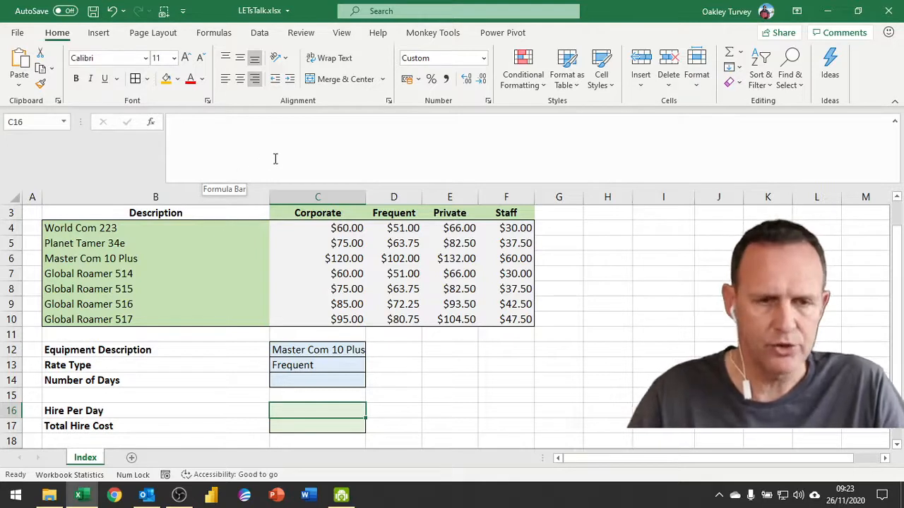
Step: Start a multi-line =LET( formula in C16 from the formula bar
{"action": "left_click", "coordinate": [233, 124]}
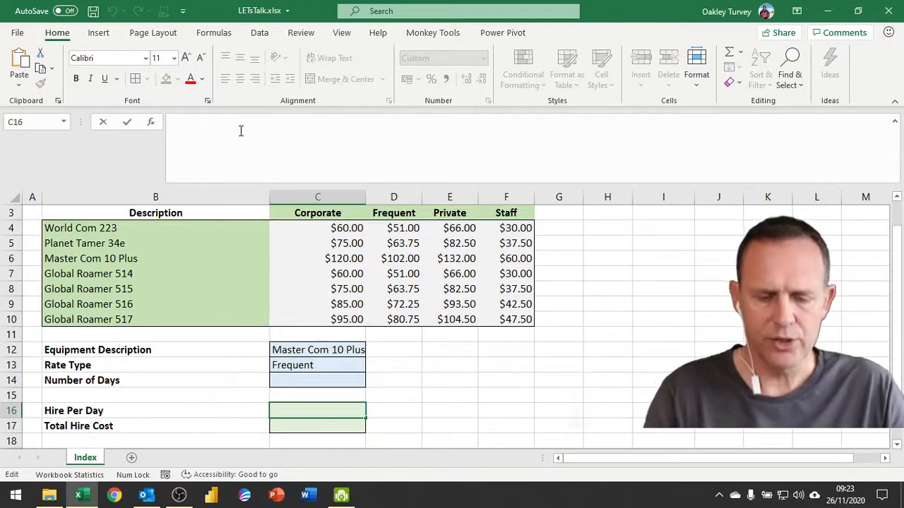
{"action": "type", "text": "=let"}
{"action": "key", "text": "Tab"}
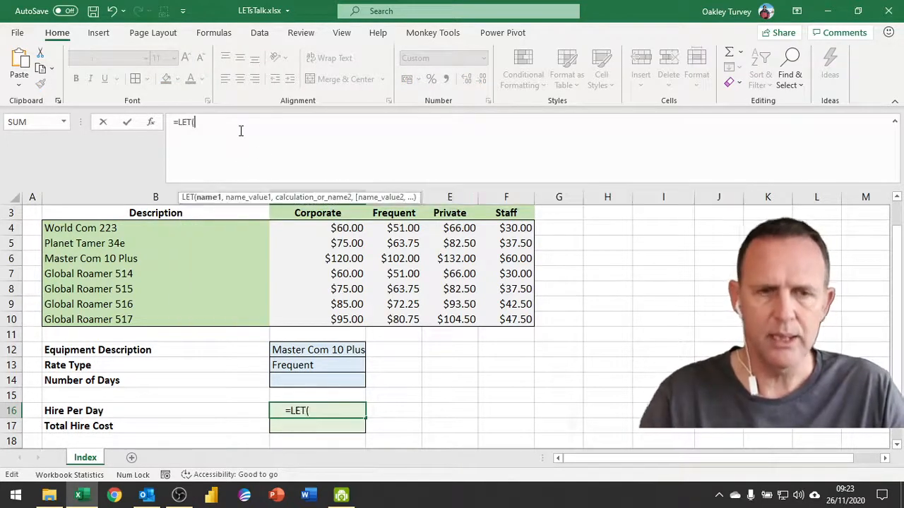
{"action": "key", "text": "alt+Return"}
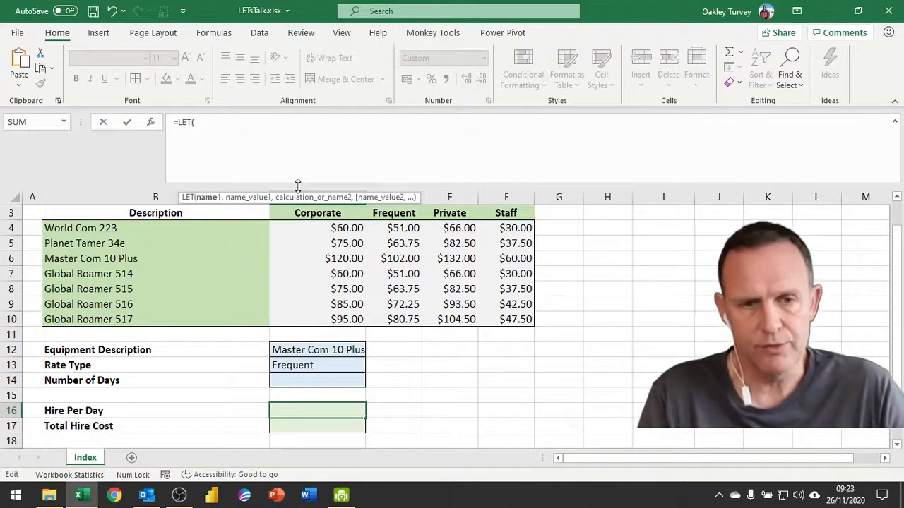
{"action": "key", "text": "alt+Return"}
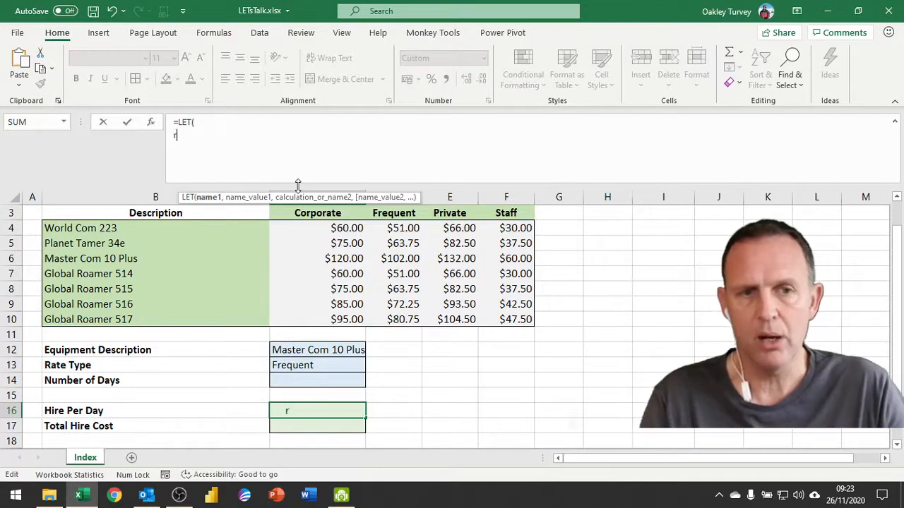
Step: Define r as MATCH(C12,Equipment_List,1) over B4:B10, then start a new line
{"action": "type", "text": ","}
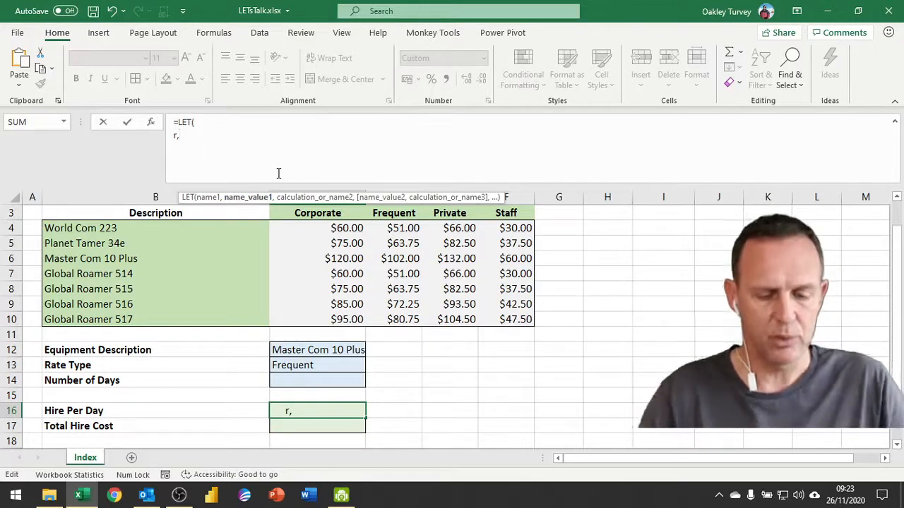
{"action": "type", "text": "match"}
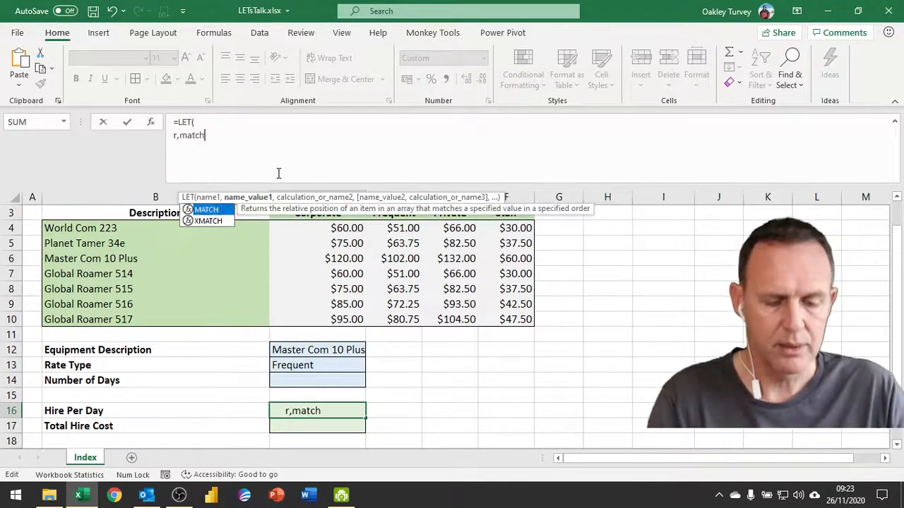
{"action": "key", "text": "Tab"}
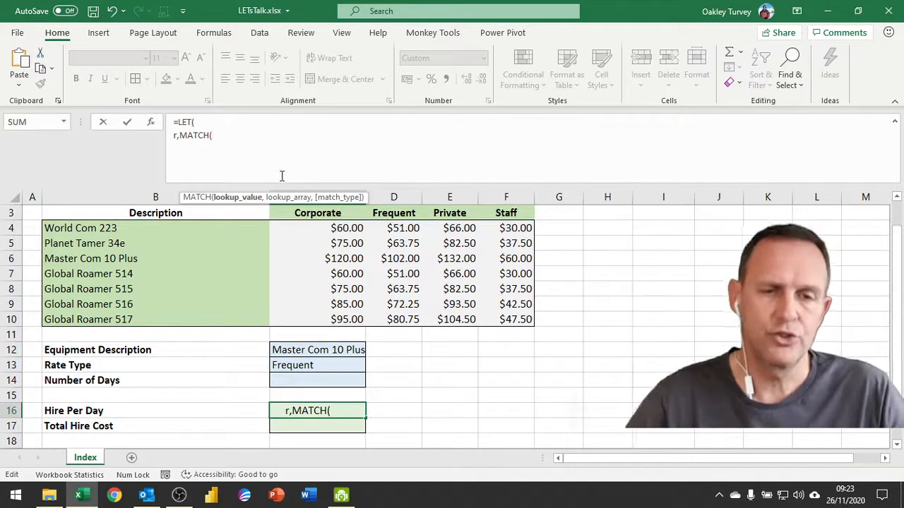
{"action": "left_click", "coordinate": [301, 349]}
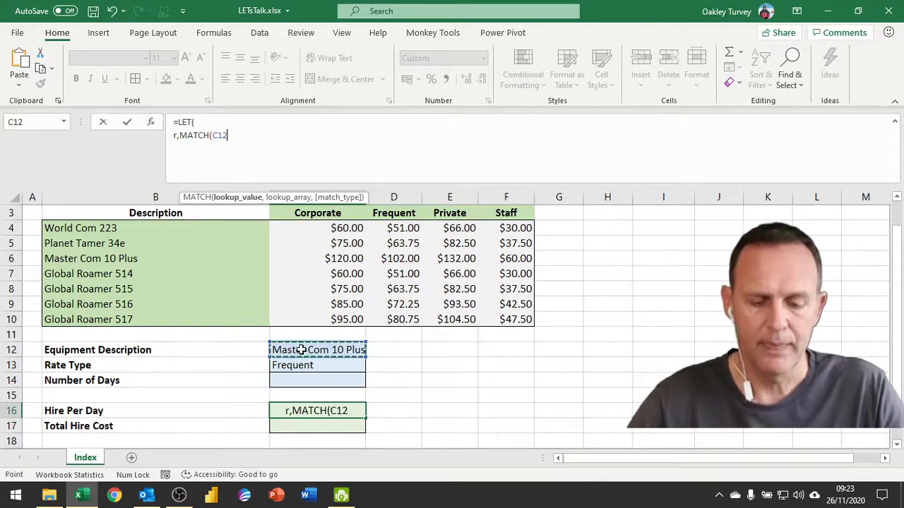
{"action": "type", "text": ","}
{"action": "left_click_drag", "start_coordinate": [165, 232], "coordinate": [171, 318]}
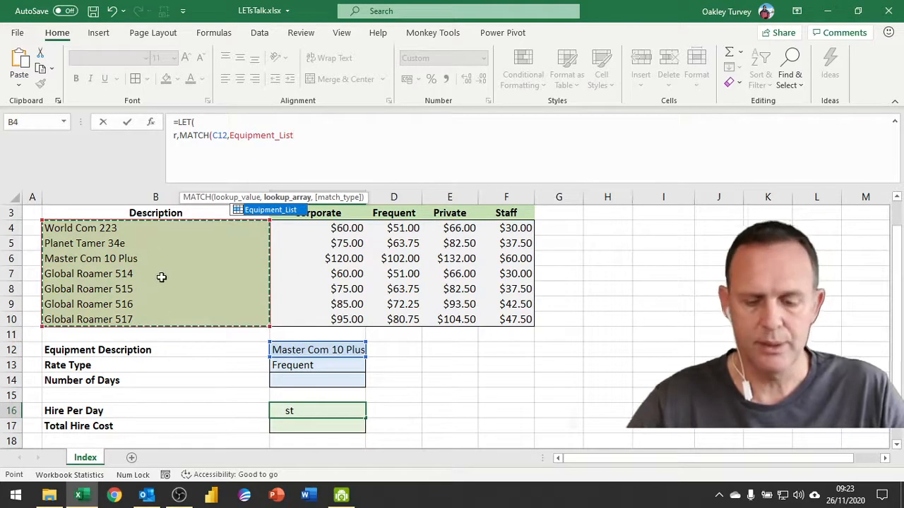
{"action": "type", "text": ",0"}
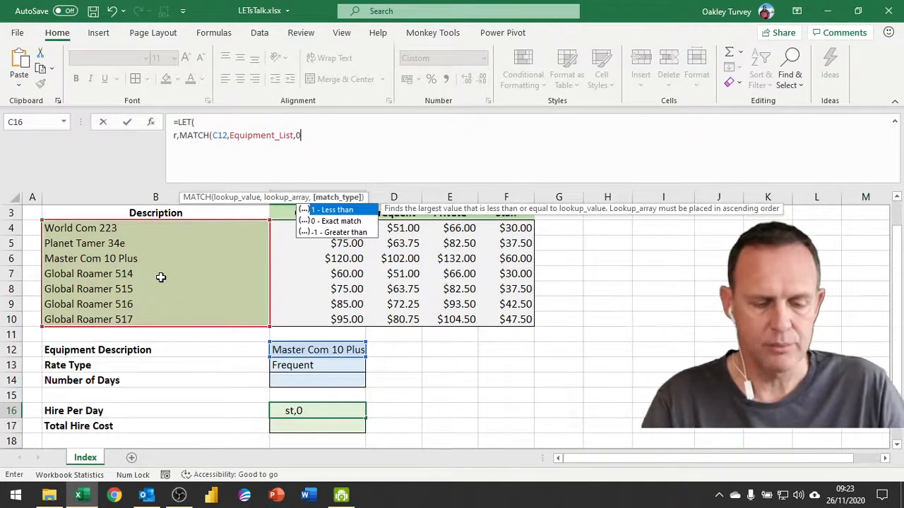
{"action": "key", "text": "BackSpace"}
{"action": "type", "text": "1"}
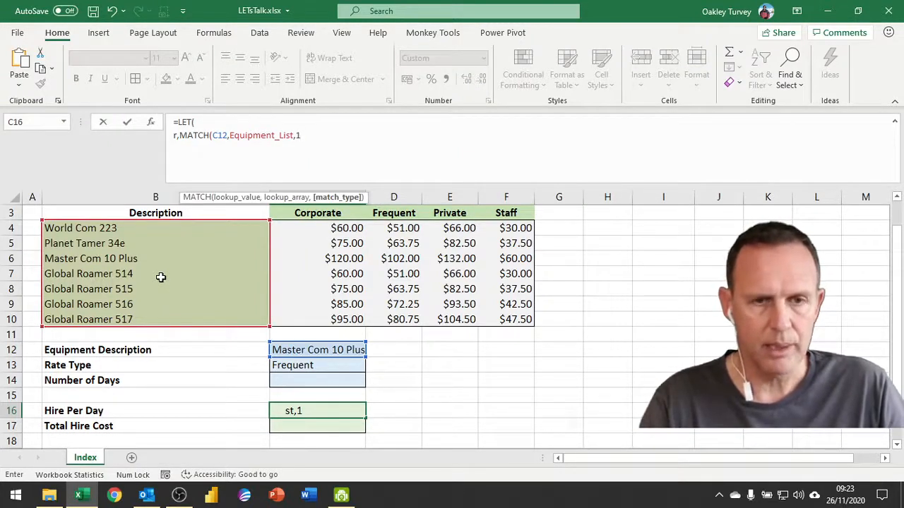
{"action": "type", "text": ")"}
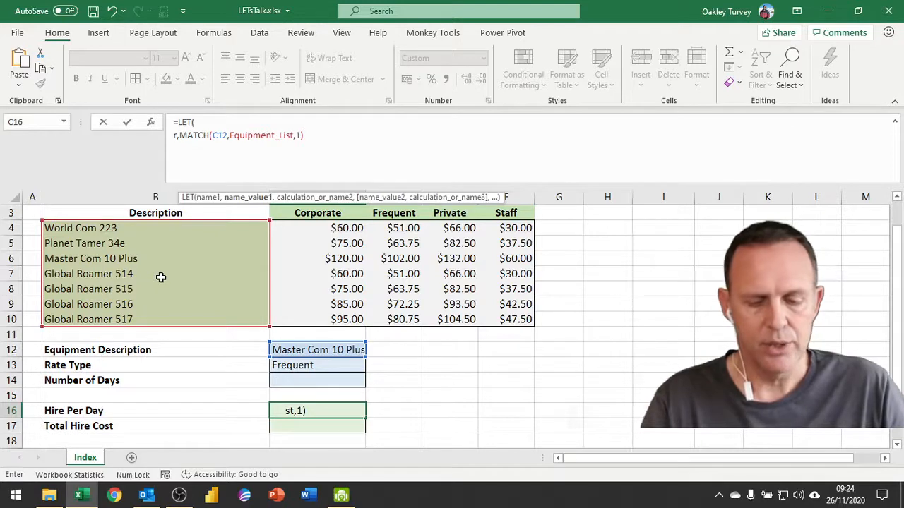
{"action": "key", "text": "alt+Return"}
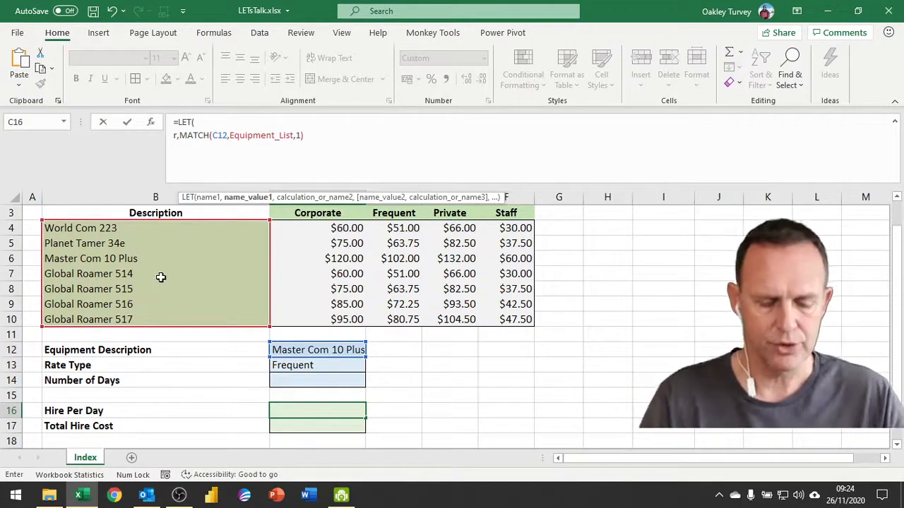
Step: Write line 3 as c,MATCH(C13,Rate_List,0), using the rate headings C3:F3
{"action": "type", "text": "c,"}
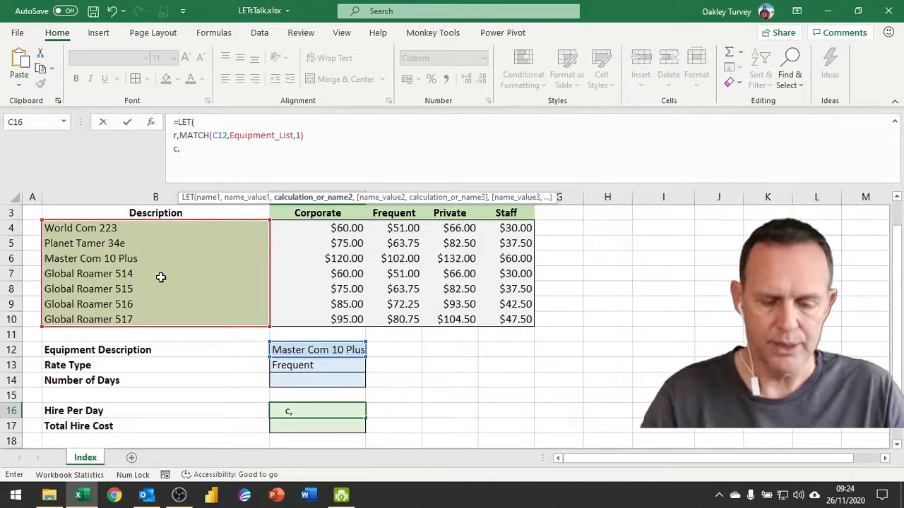
{"action": "type", "text": "match"}
{"action": "key", "text": "Tab"}
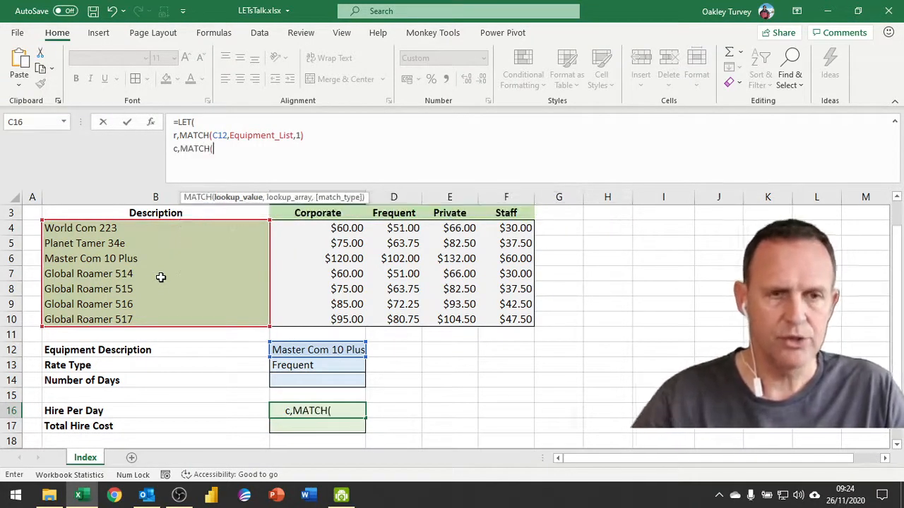
{"action": "left_click", "coordinate": [301, 366]}
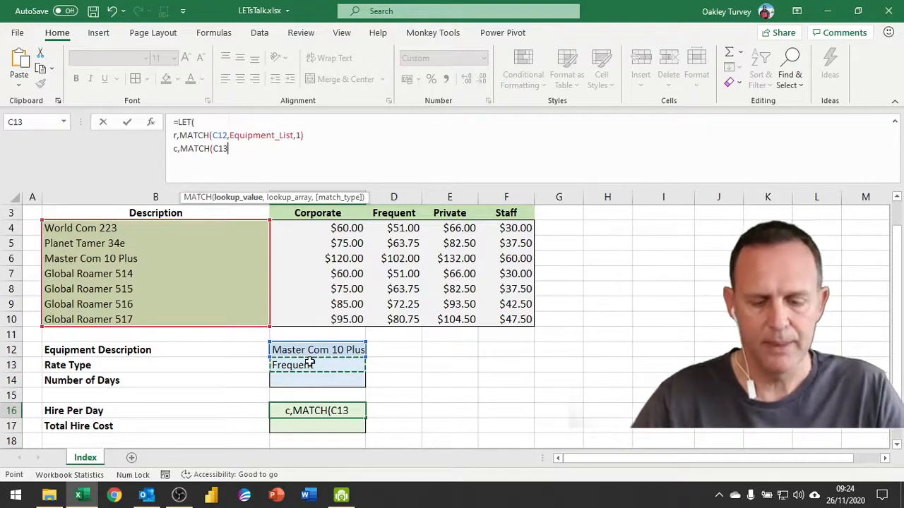
{"action": "type", "text": ","}
{"action": "left_click", "coordinate": [314, 212]}
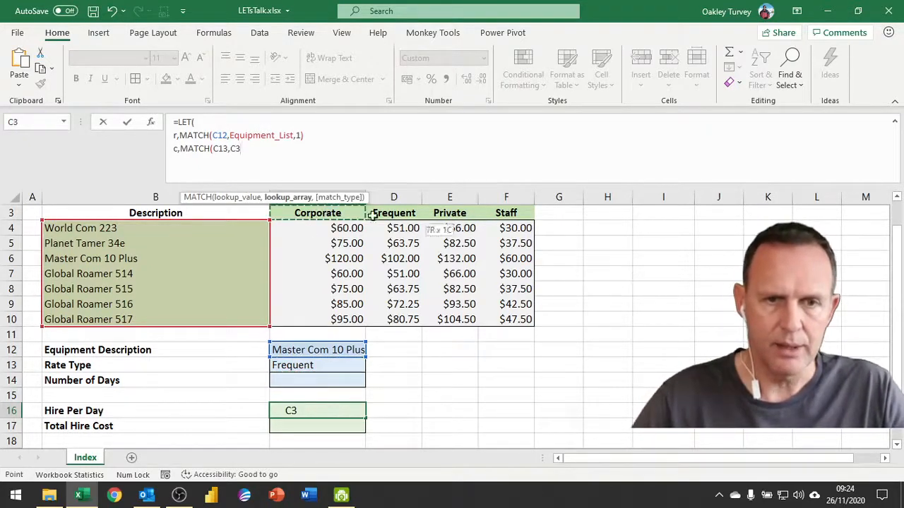
{"action": "left_click_drag", "start_coordinate": [372, 215], "coordinate": [504, 209]}
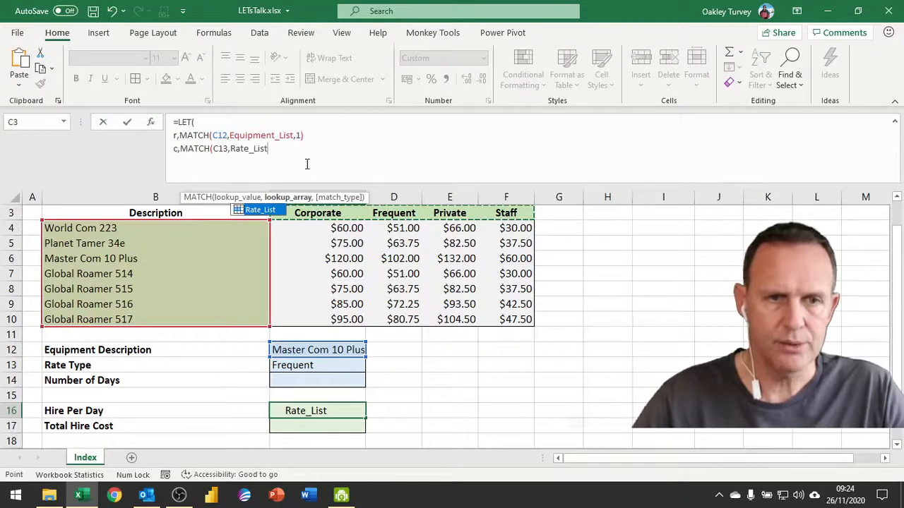
{"action": "type", "text": ","}
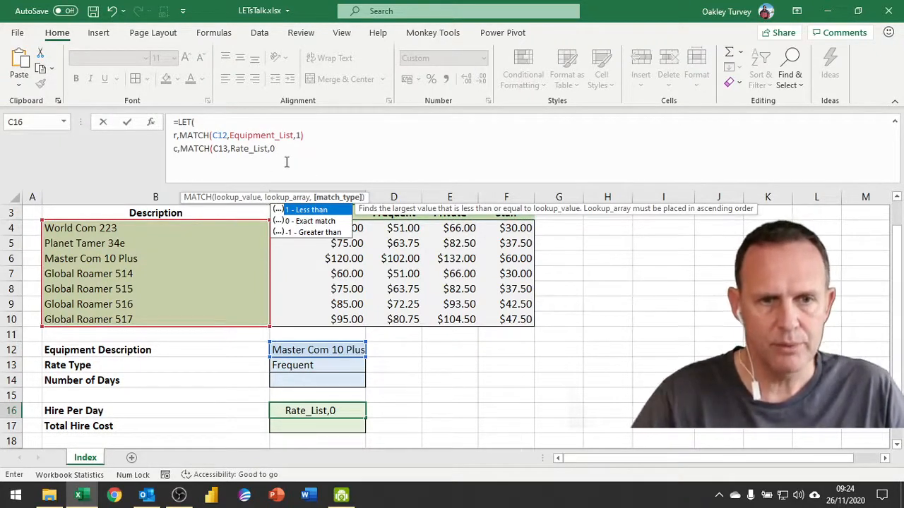
{"action": "type", "text": "0)"}
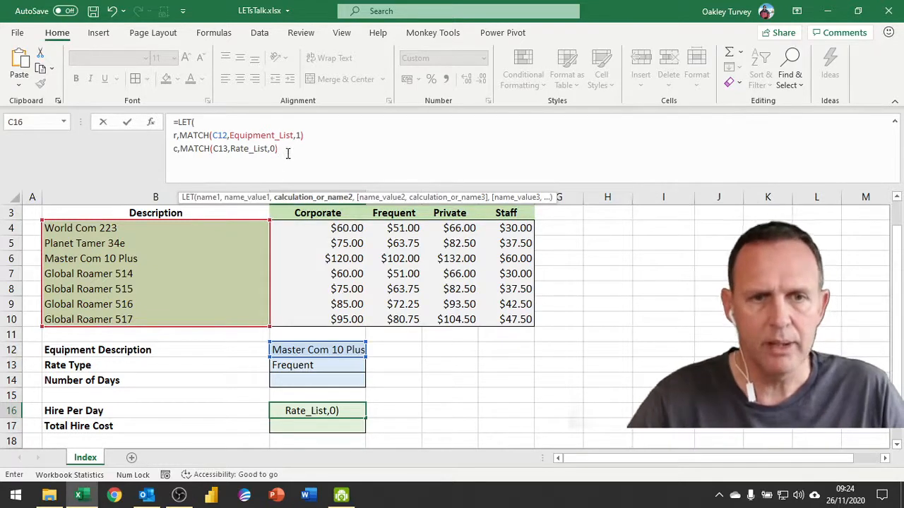
{"action": "left_click", "coordinate": [300, 135]}
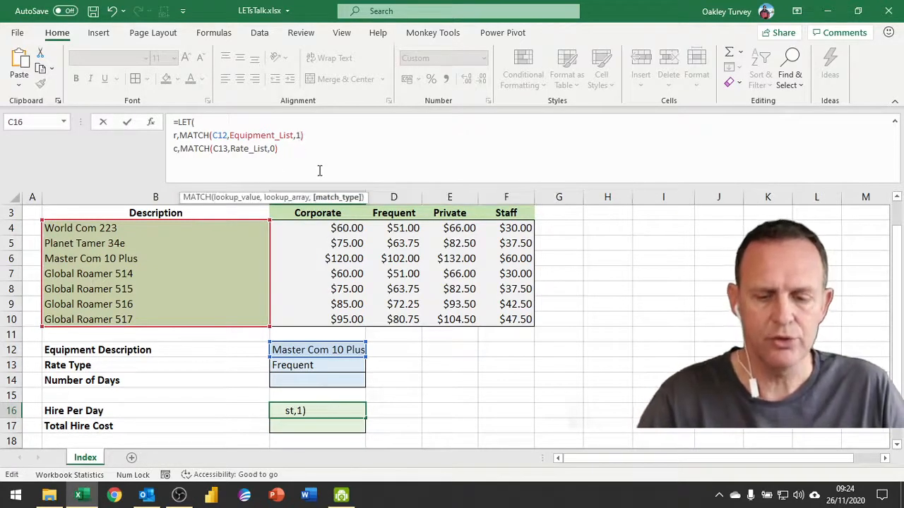
Step: Change the row MATCH to exact match, MATCH(C12,Equipment_List,0), and add a fourth line
{"action": "key", "text": "BackSpace"}
{"action": "type", "text": "0"}
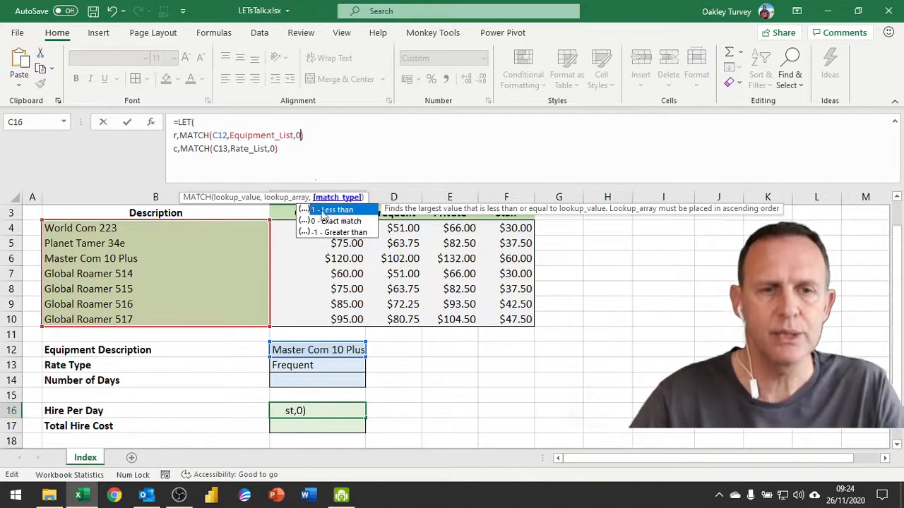
{"action": "left_click", "coordinate": [293, 149]}
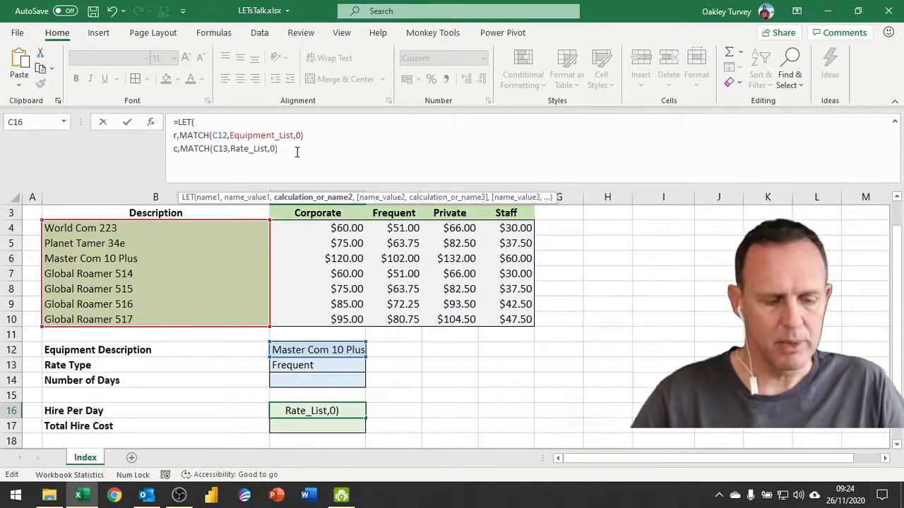
{"action": "key", "text": "alt+Return"}
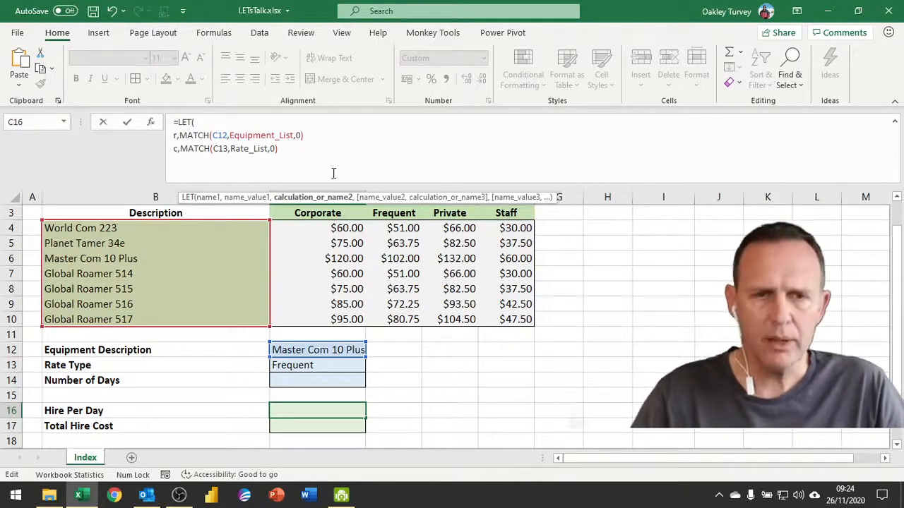
Step: End both the r and c definitions with commas
{"action": "left_click", "coordinate": [311, 135]}
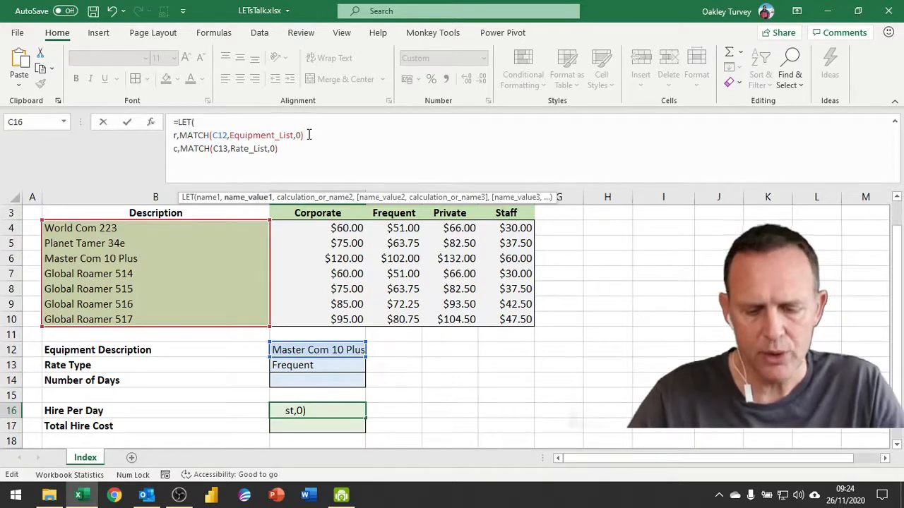
{"action": "type", "text": ","}
{"action": "left_click", "coordinate": [286, 148]}
{"action": "type", "text": ","}
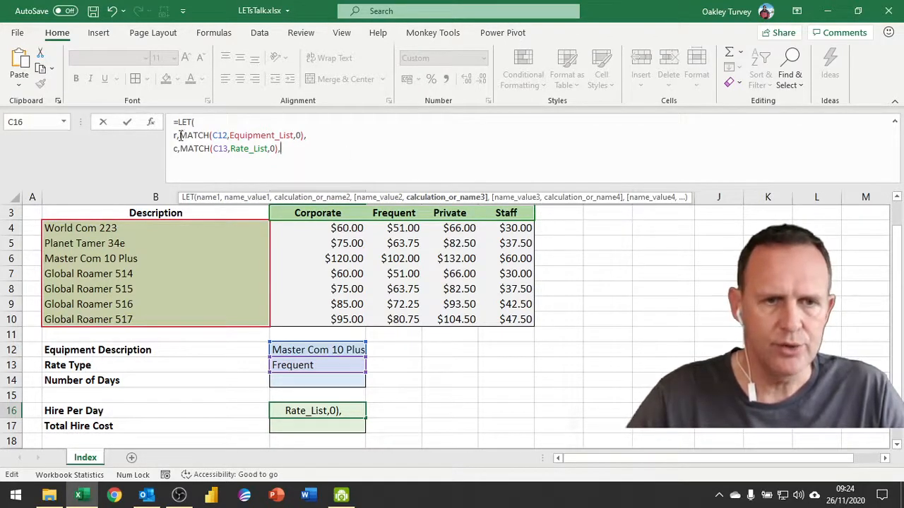
{"action": "left_click_drag", "start_coordinate": [180, 135], "coordinate": [305, 136]}
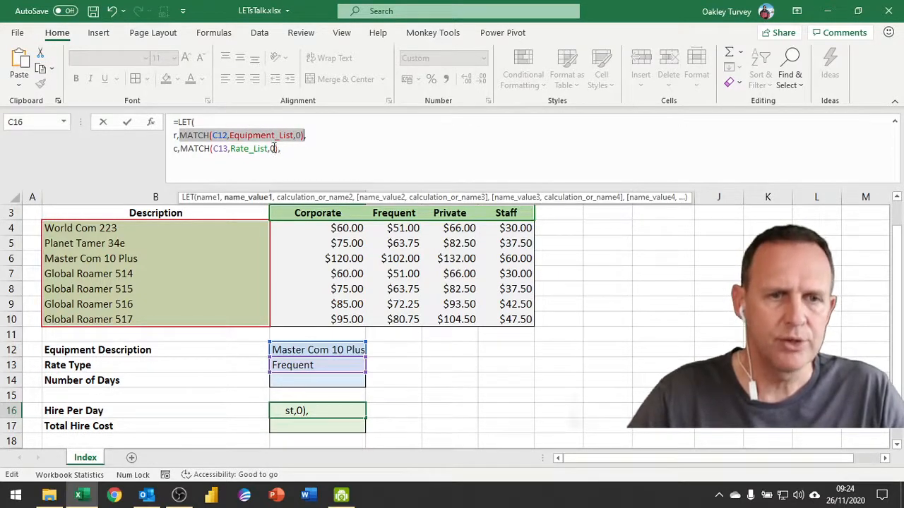
{"action": "left_click", "coordinate": [282, 162]}
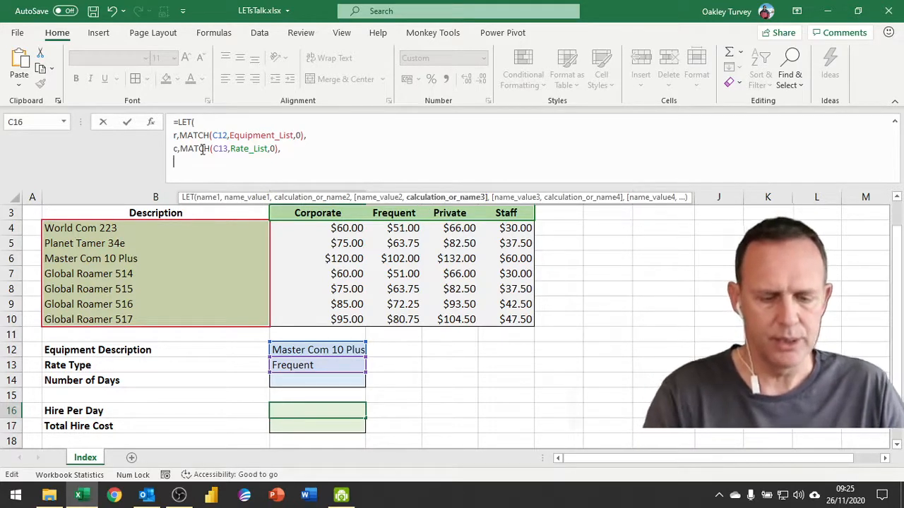
Step: Finish the formula with INDEX(RateTable,r,c), a closing bracket on line five, and commit it
{"action": "type", "text": "index"}
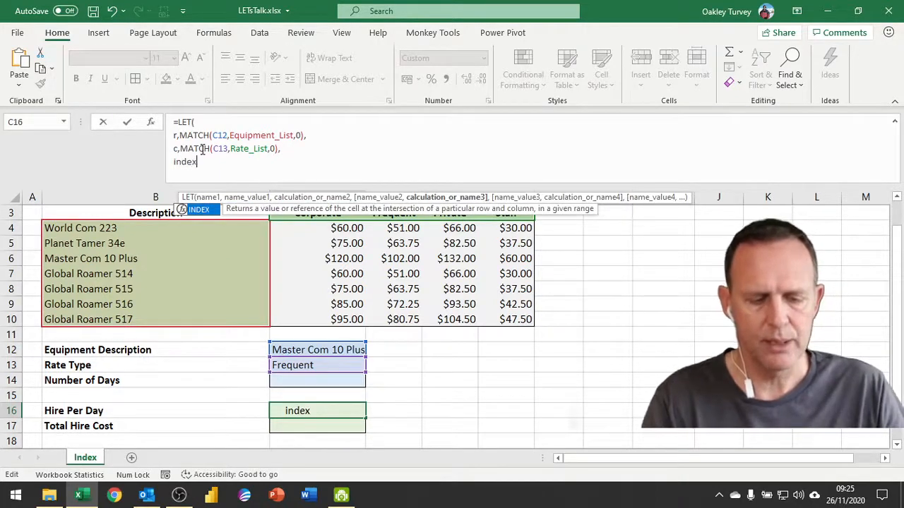
{"action": "key", "text": "Tab"}
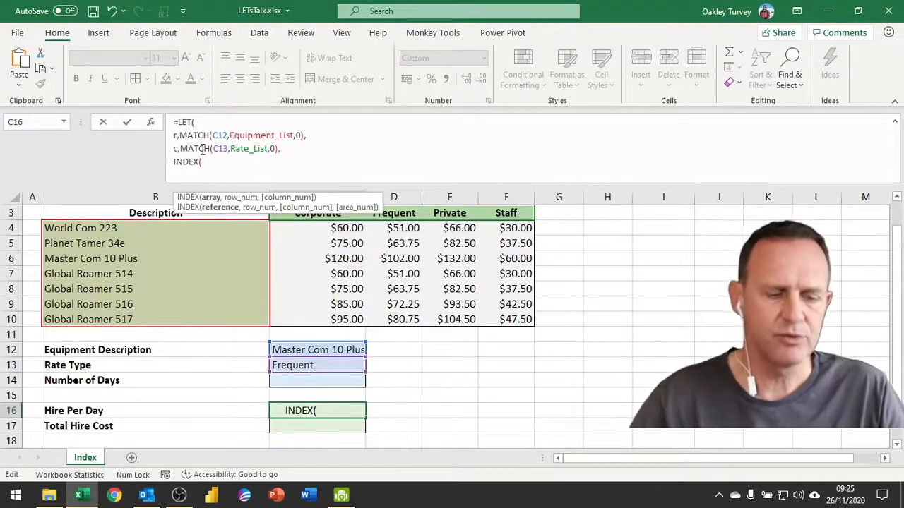
{"action": "key", "text": "F3"}
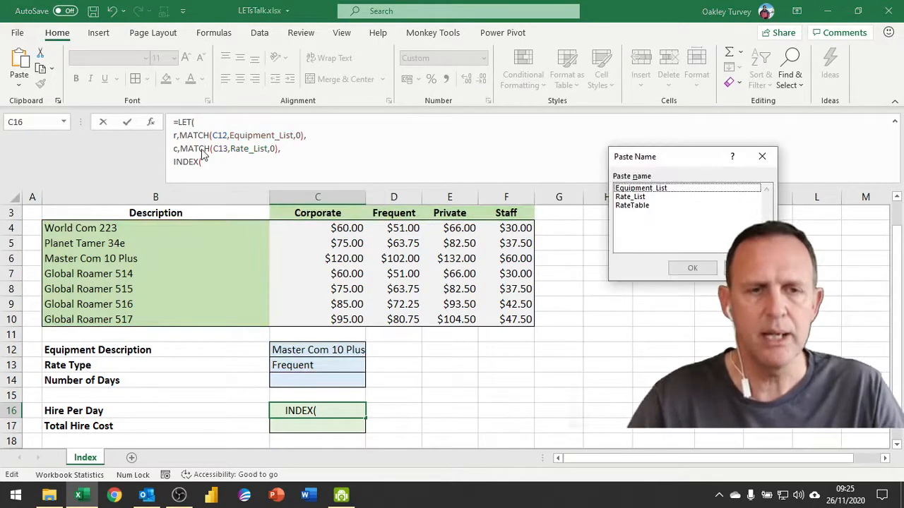
{"action": "double_click", "coordinate": [632, 205]}
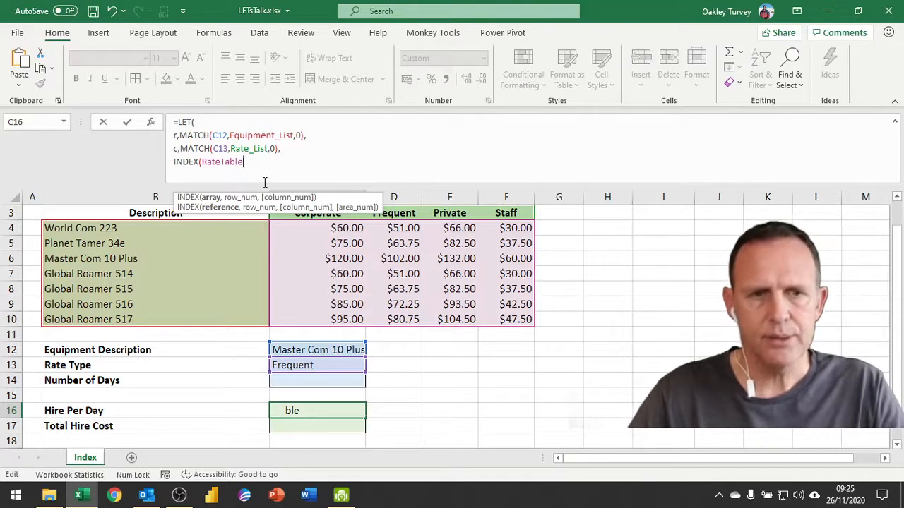
{"action": "type", "text": ","}
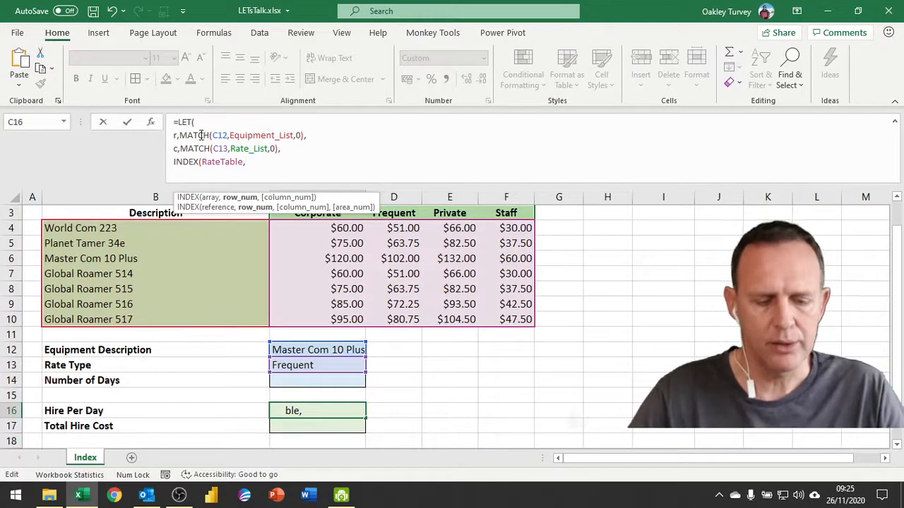
{"action": "type", "text": "r"}
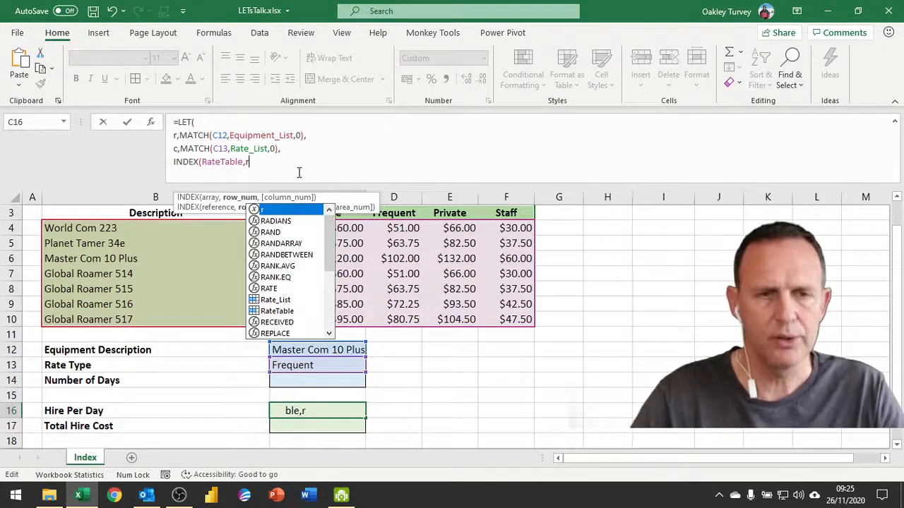
{"action": "type", "text": ",c"}
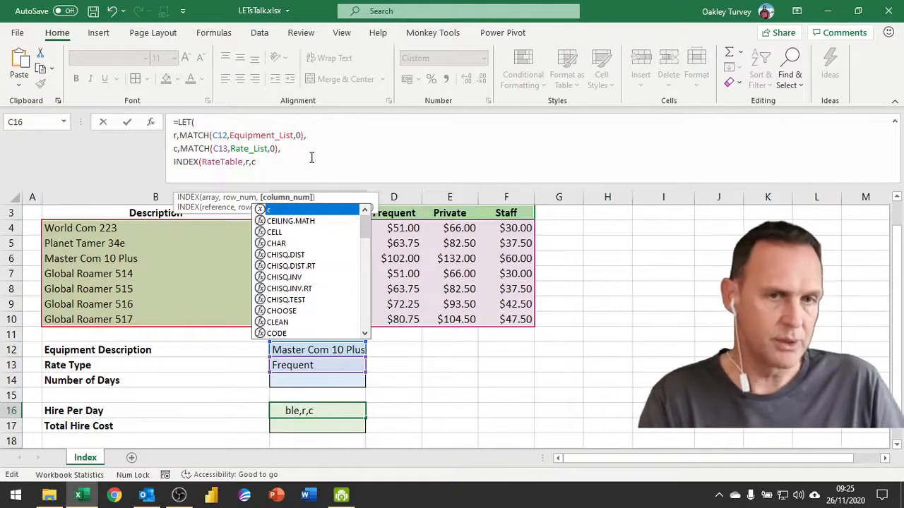
{"action": "type", "text": ")"}
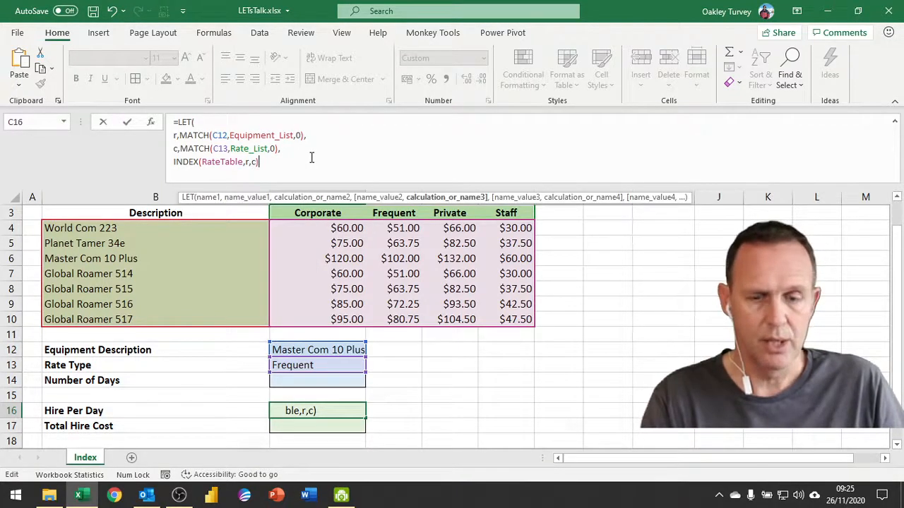
{"action": "key", "text": "alt+Return"}
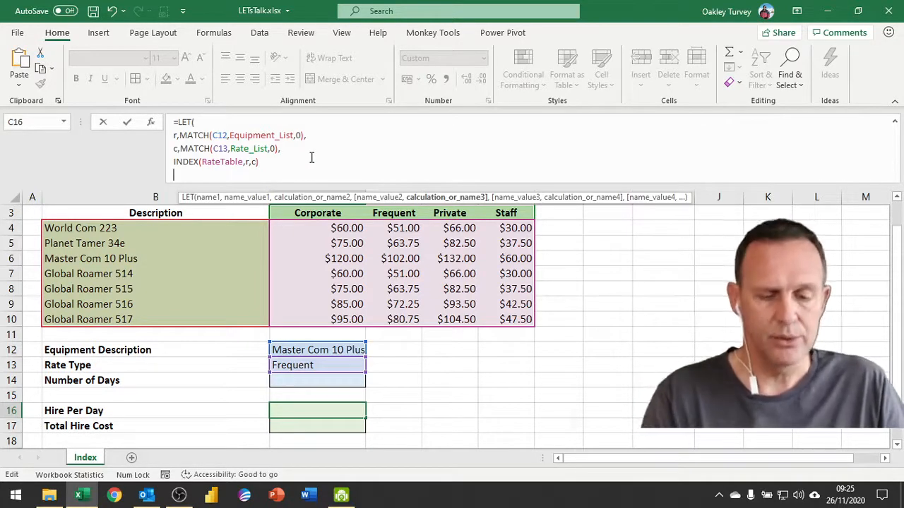
{"action": "type", "text": ")"}
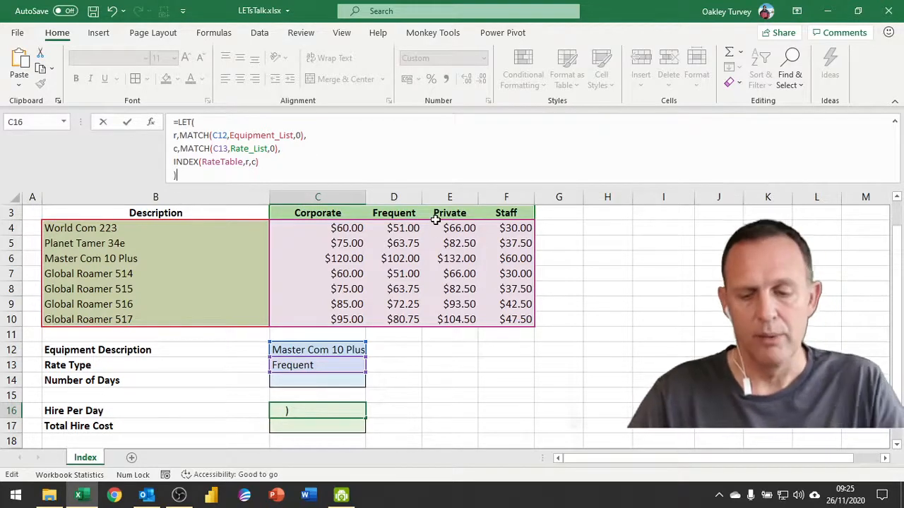
{"action": "key", "text": "Return"}
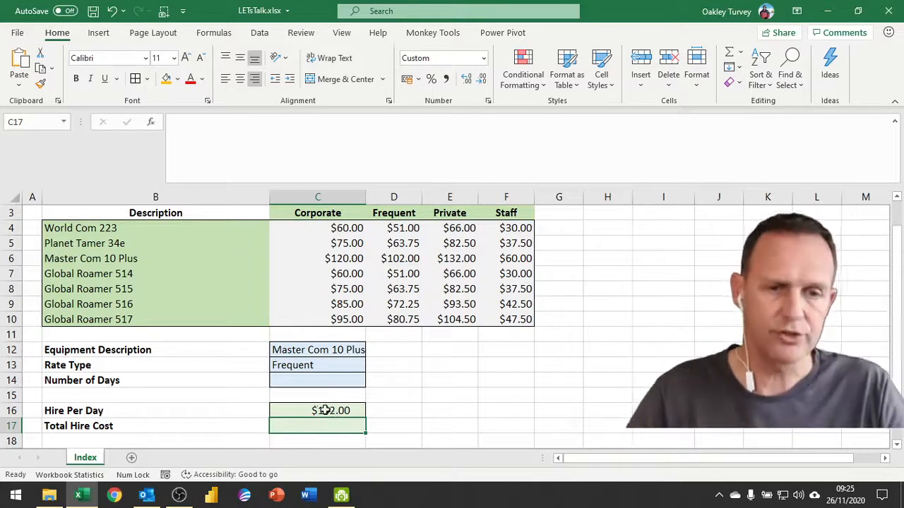
Step: Choose Planet Tamer 34e in C12 and Staff in C13, confirming C16 returns $37.50
{"action": "left_click", "coordinate": [327, 411]}
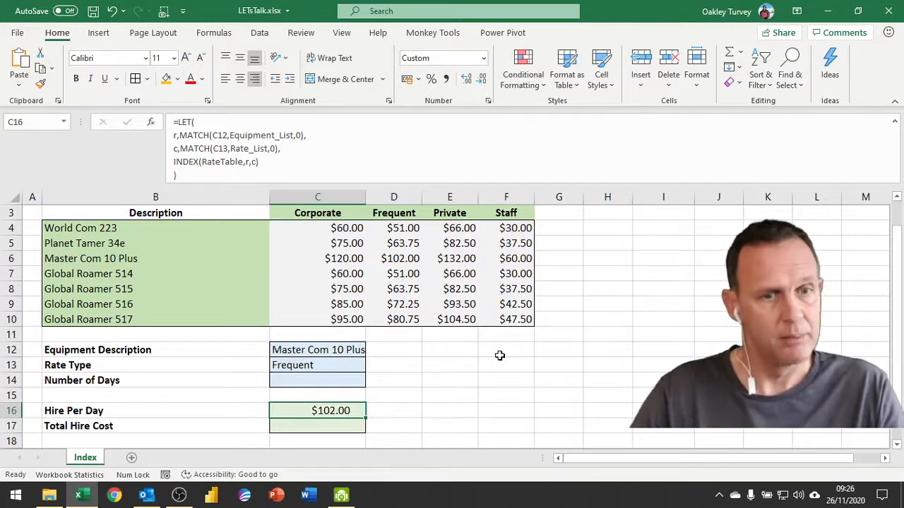
{"action": "left_click", "coordinate": [342, 351]}
{"action": "left_click", "coordinate": [370, 351]}
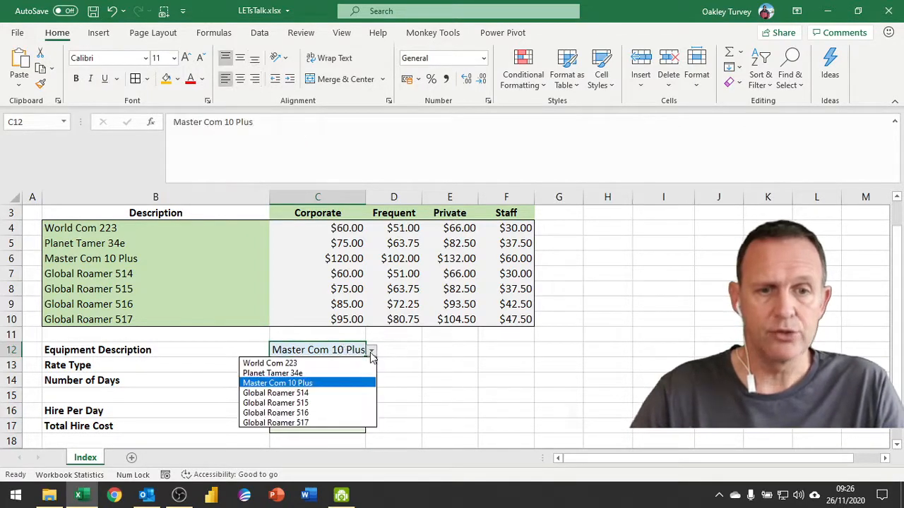
{"action": "left_click", "coordinate": [332, 373]}
{"action": "left_click", "coordinate": [329, 367]}
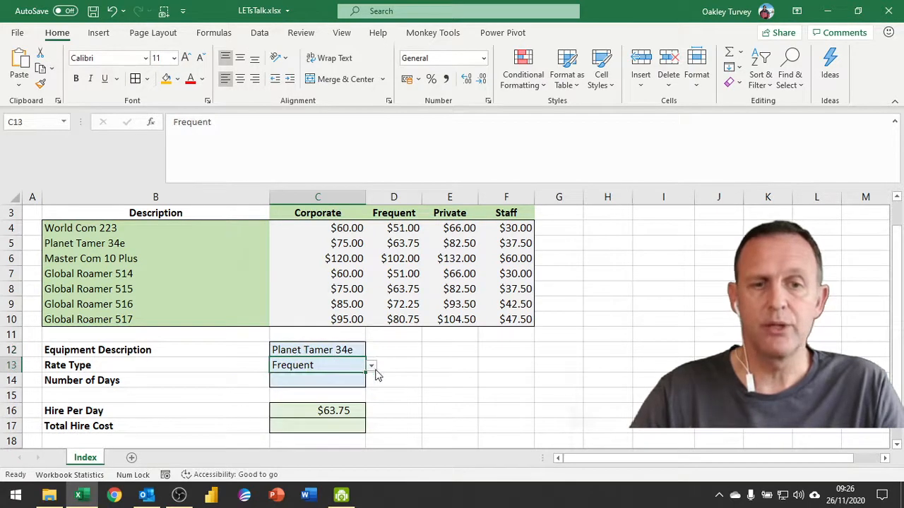
{"action": "left_click", "coordinate": [371, 366]}
{"action": "left_click", "coordinate": [319, 408]}
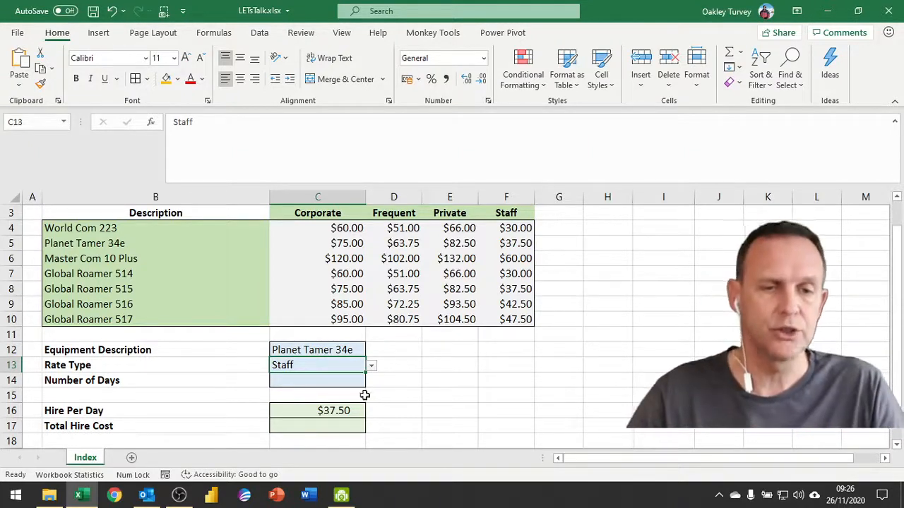
{"action": "left_click", "coordinate": [341, 411]}
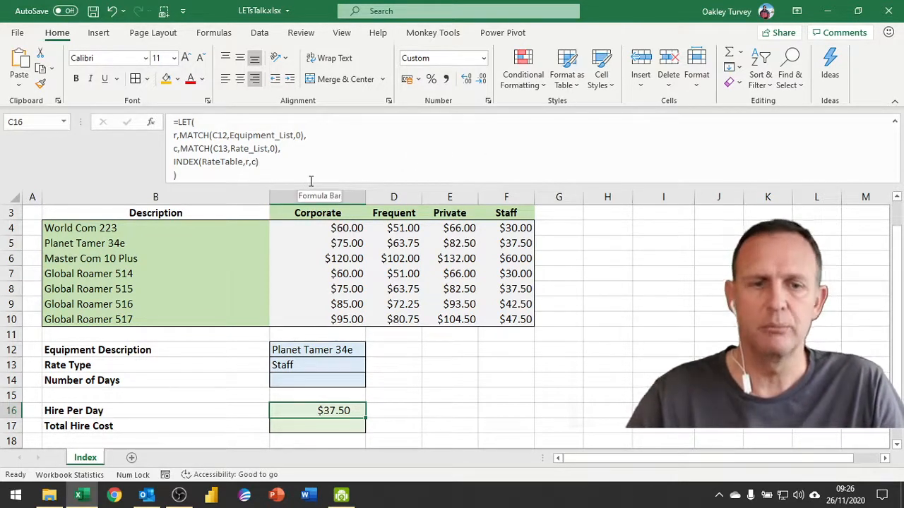
Step: Select C16's formula, then minimise Excel to reveal the Academy Training desktop
{"action": "left_click", "coordinate": [174, 134]}
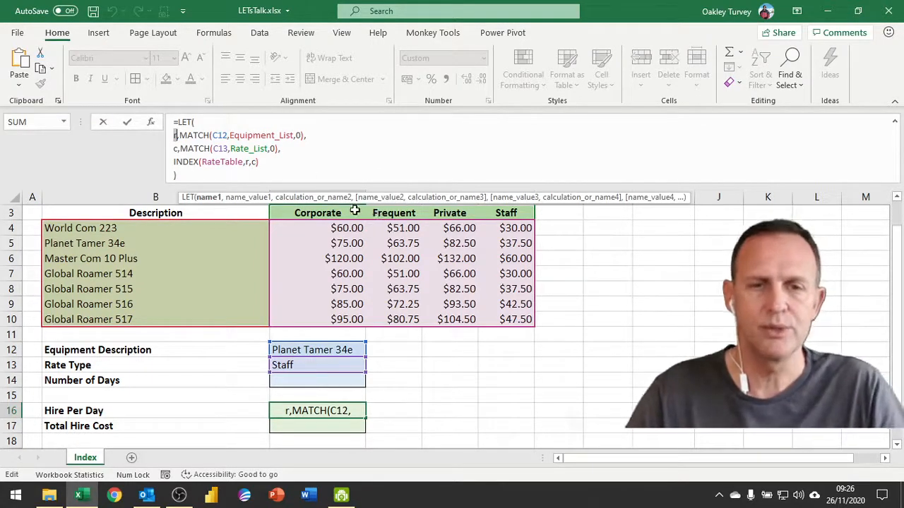
{"action": "left_click", "coordinate": [827, 11]}
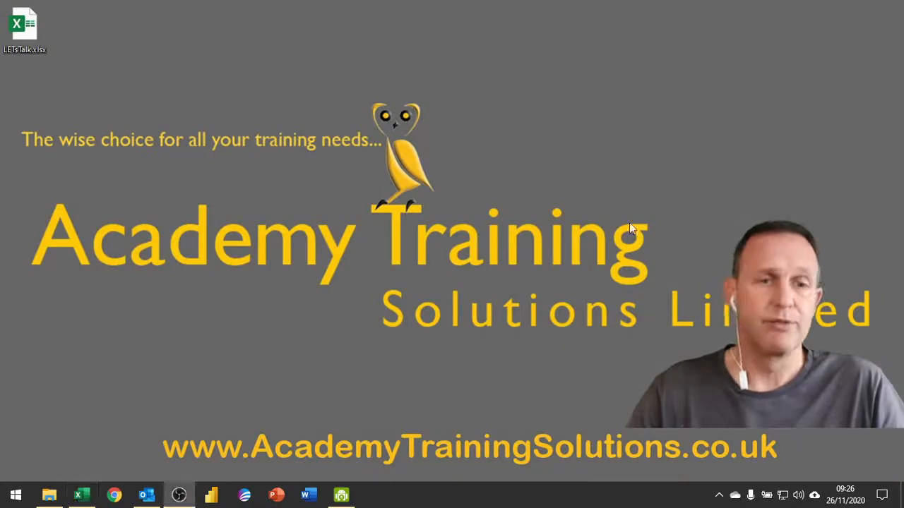